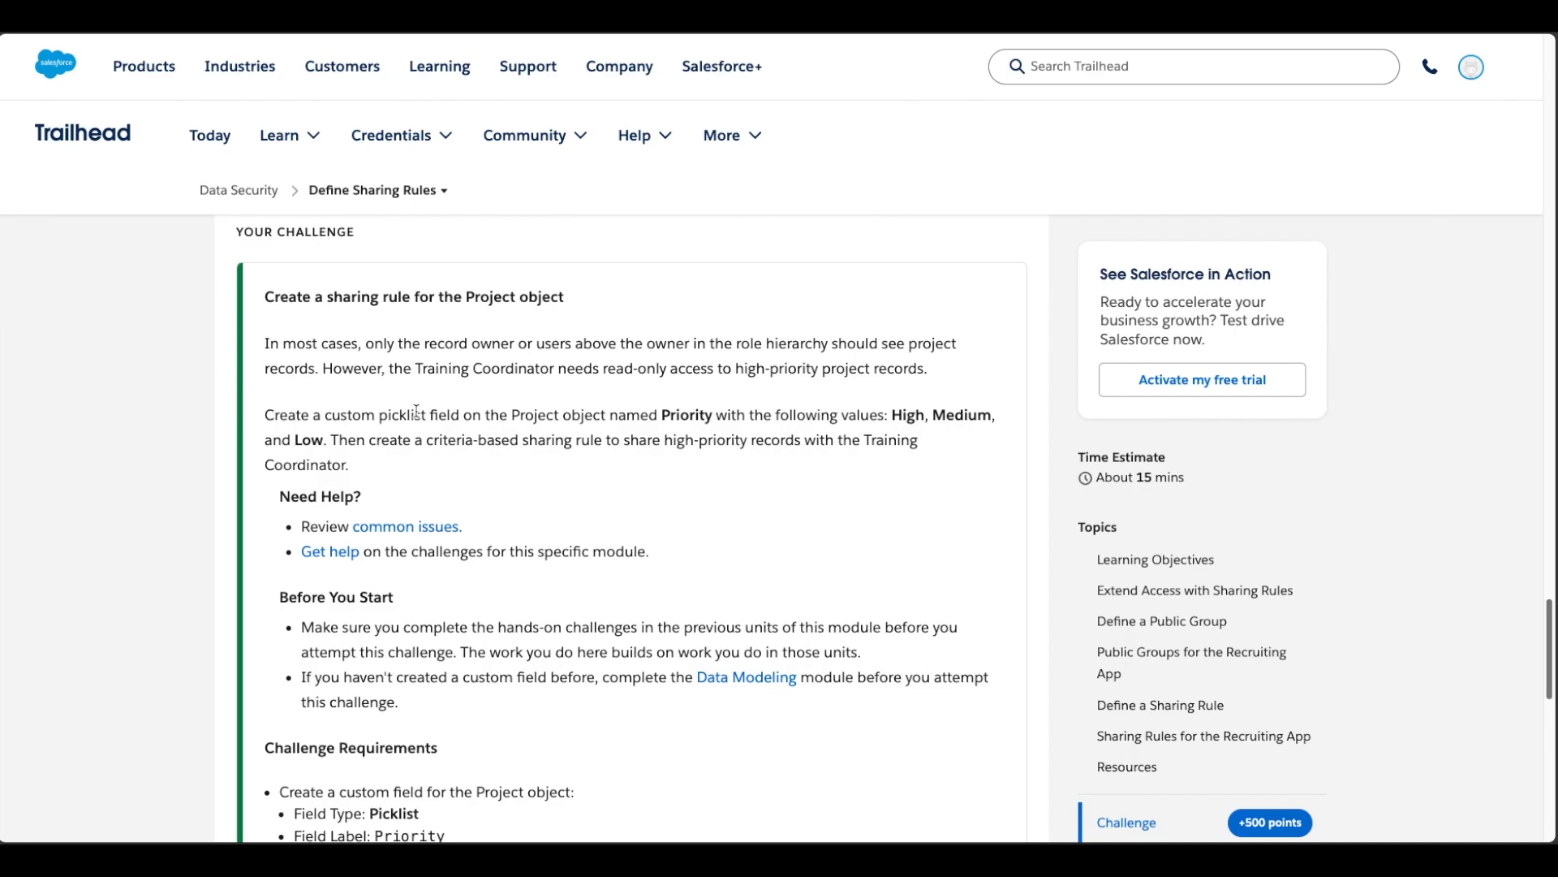
Step: Read the challenge text and requirements for the Project object's picklist field and sharing rule
{"action": "left_click_drag", "start_coordinate": [325, 416], "coordinate": [569, 415]}
{"action": "left_click", "coordinate": [566, 415]}
{"action": "left_click_drag", "start_coordinate": [894, 415], "coordinate": [332, 441]}
{"action": "left_click", "coordinate": [332, 442]}
{"action": "left_click_drag", "start_coordinate": [866, 441], "coordinate": [865, 454]}
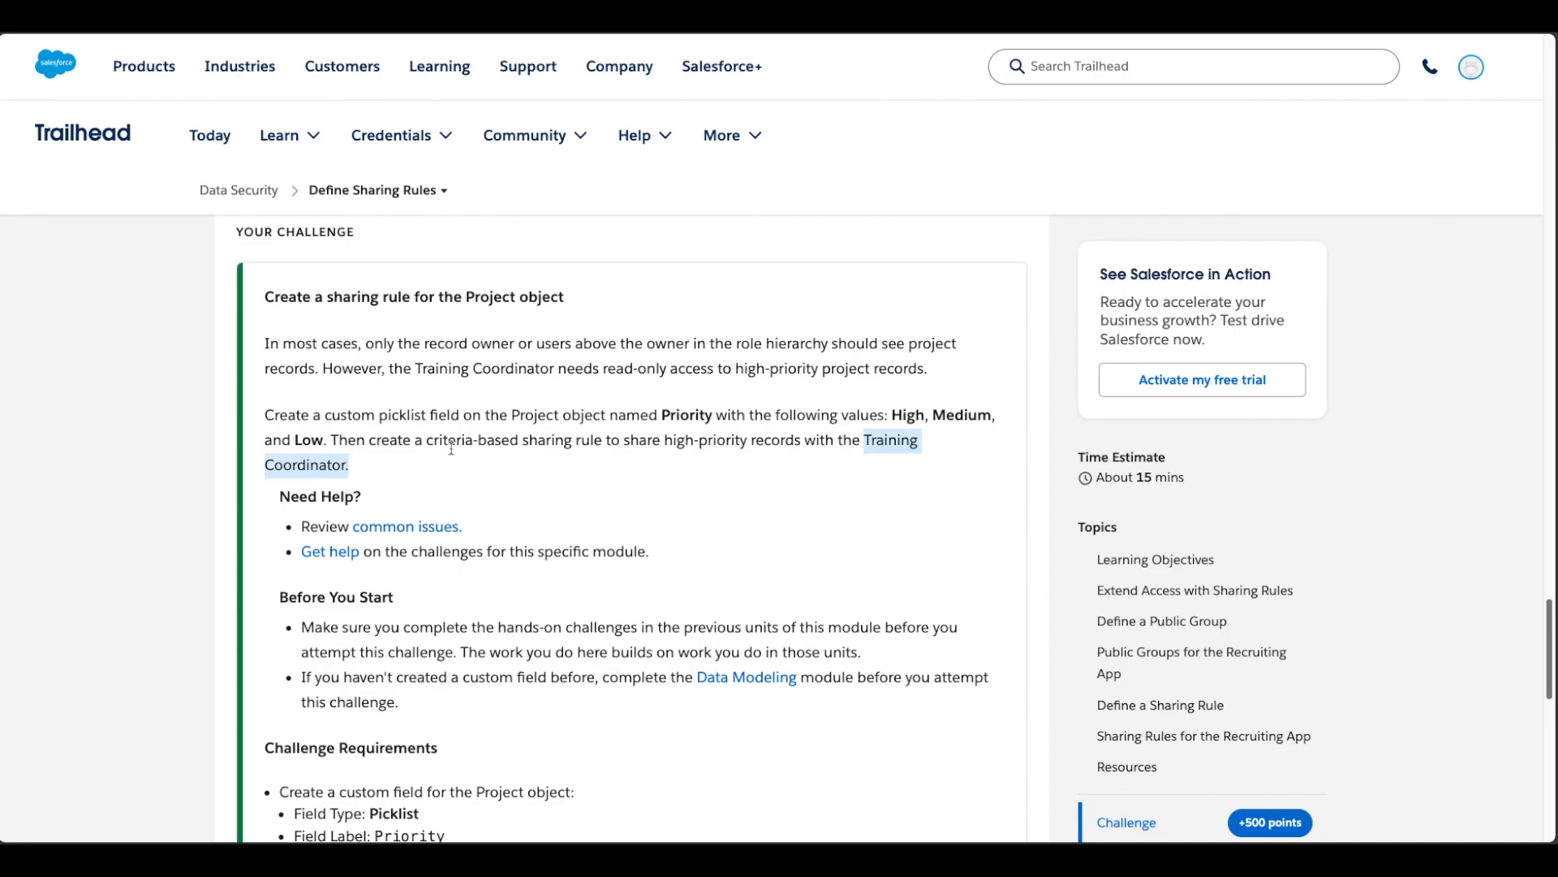
{"action": "left_click_drag", "start_coordinate": [529, 440], "coordinate": [613, 441]}
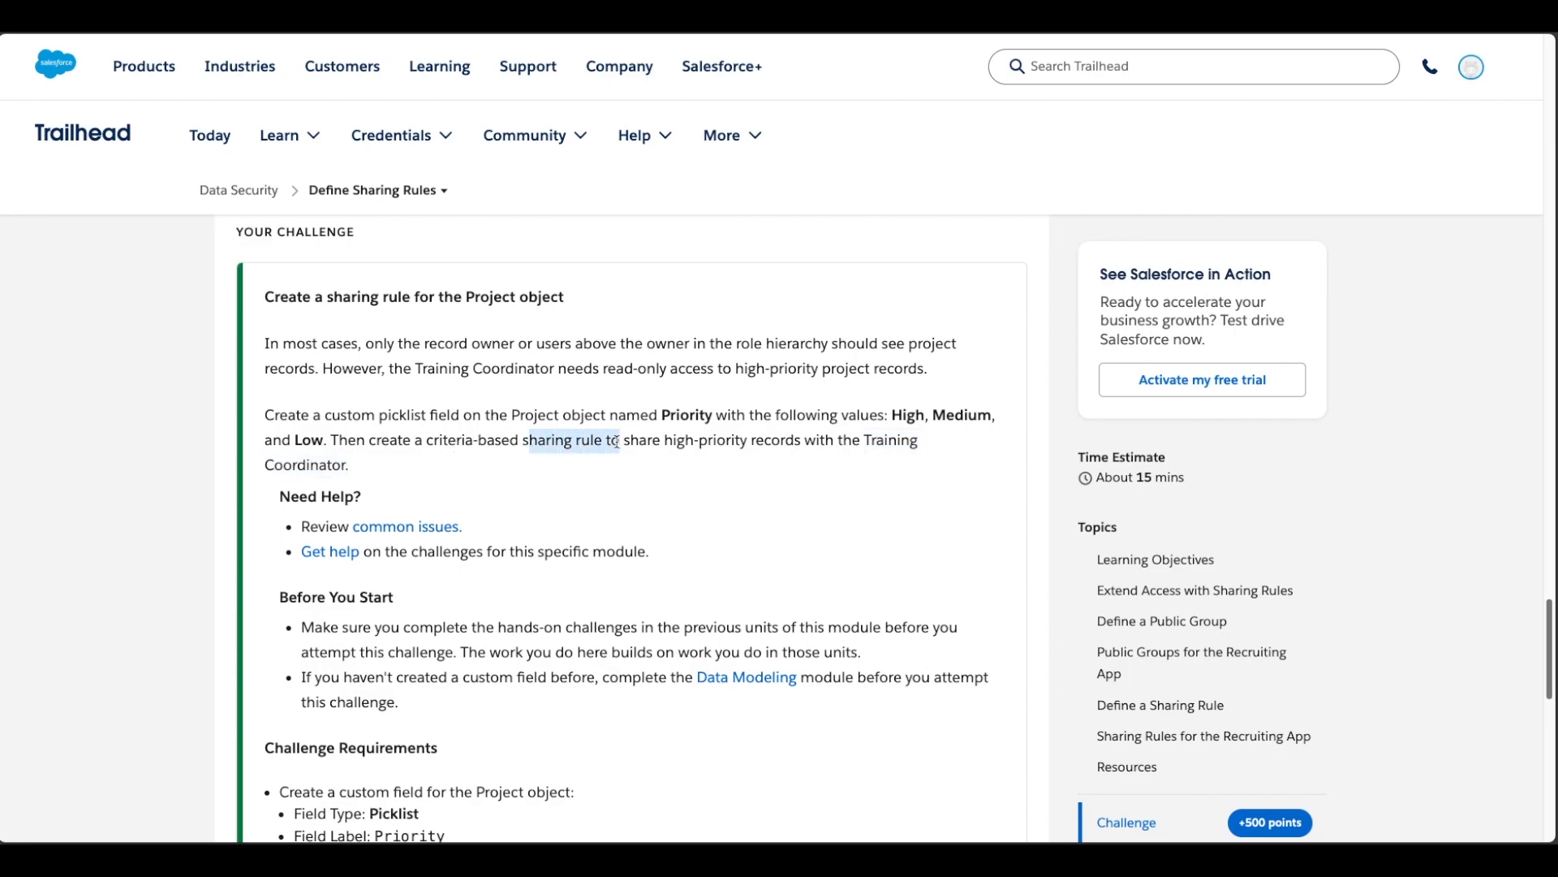
{"action": "left_click", "coordinate": [613, 441]}
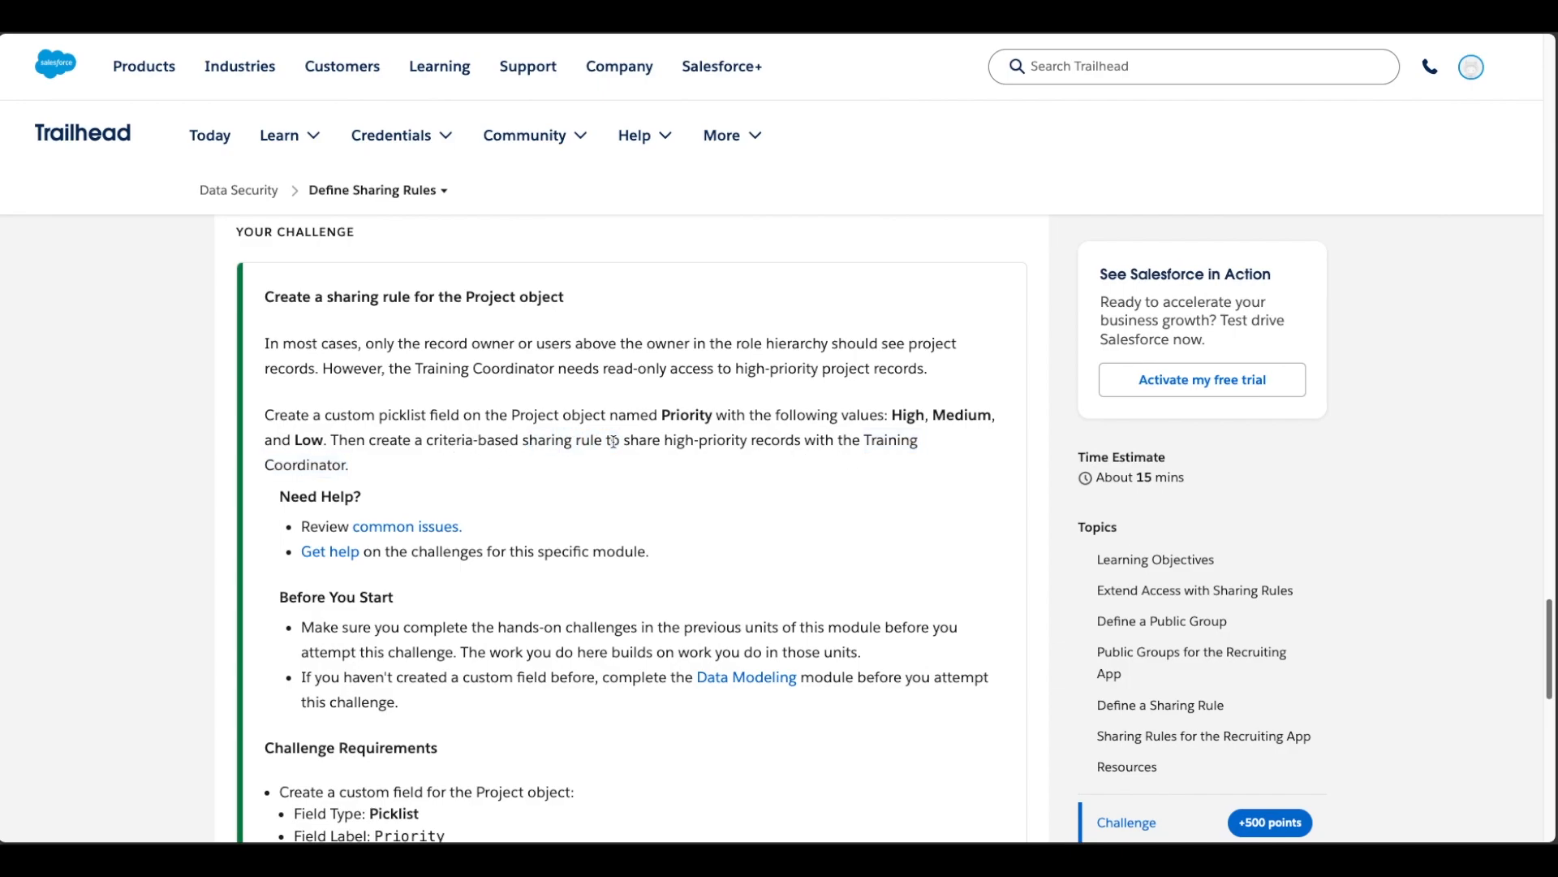
{"action": "left_click_drag", "start_coordinate": [866, 445], "coordinate": [872, 458]}
{"action": "left_click", "coordinate": [872, 460]}
{"action": "scroll", "coordinate": [822, 492], "scroll_direction": "down", "scroll_amount": 2}
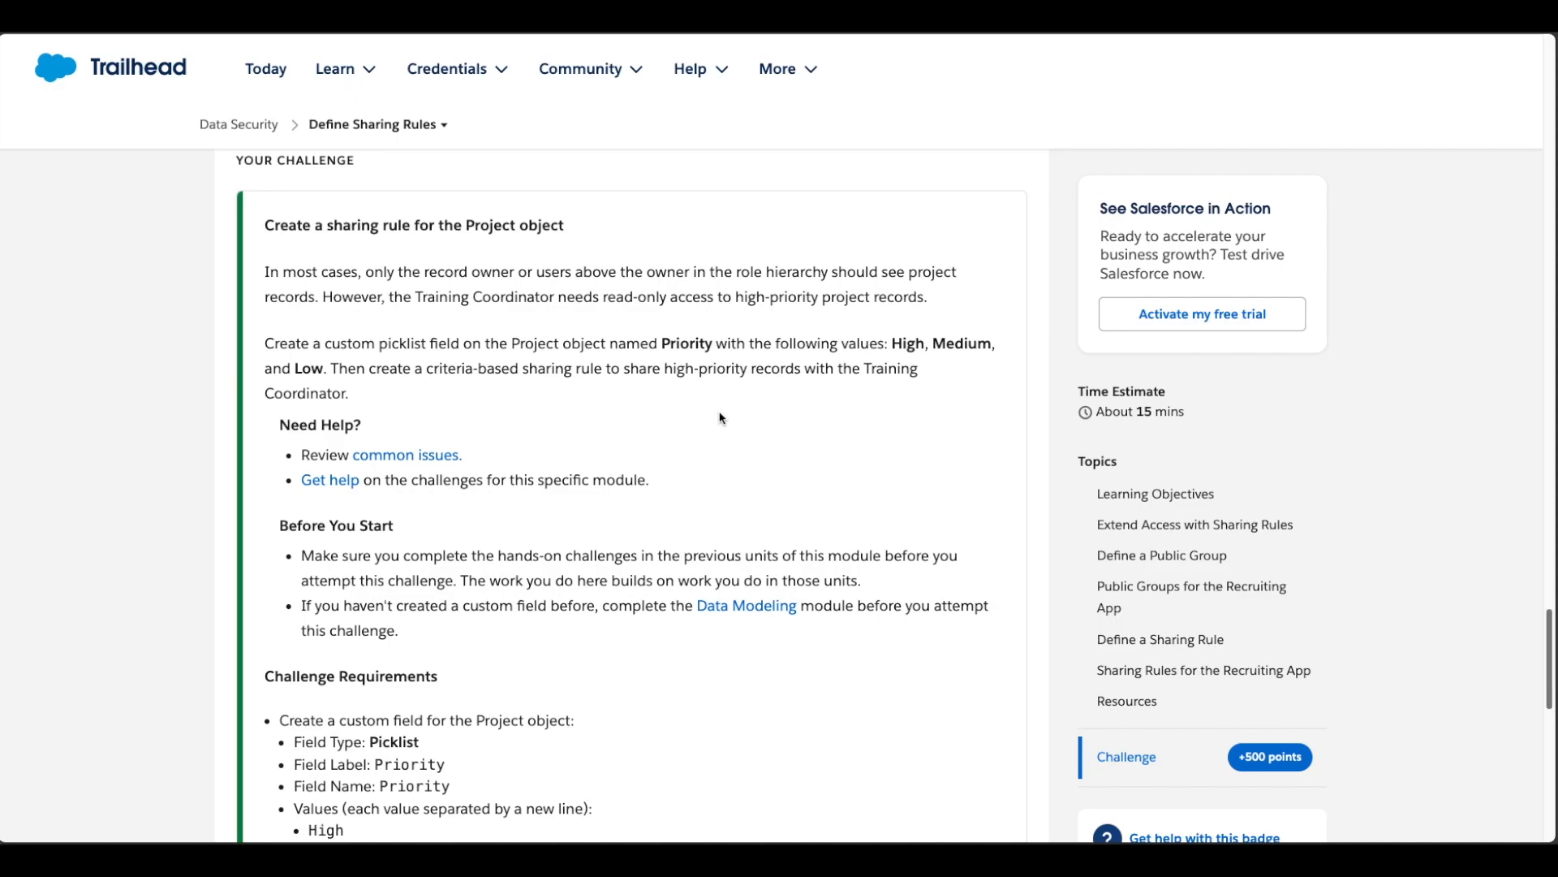
{"action": "scroll", "coordinate": [728, 422], "scroll_direction": "down", "scroll_amount": 3}
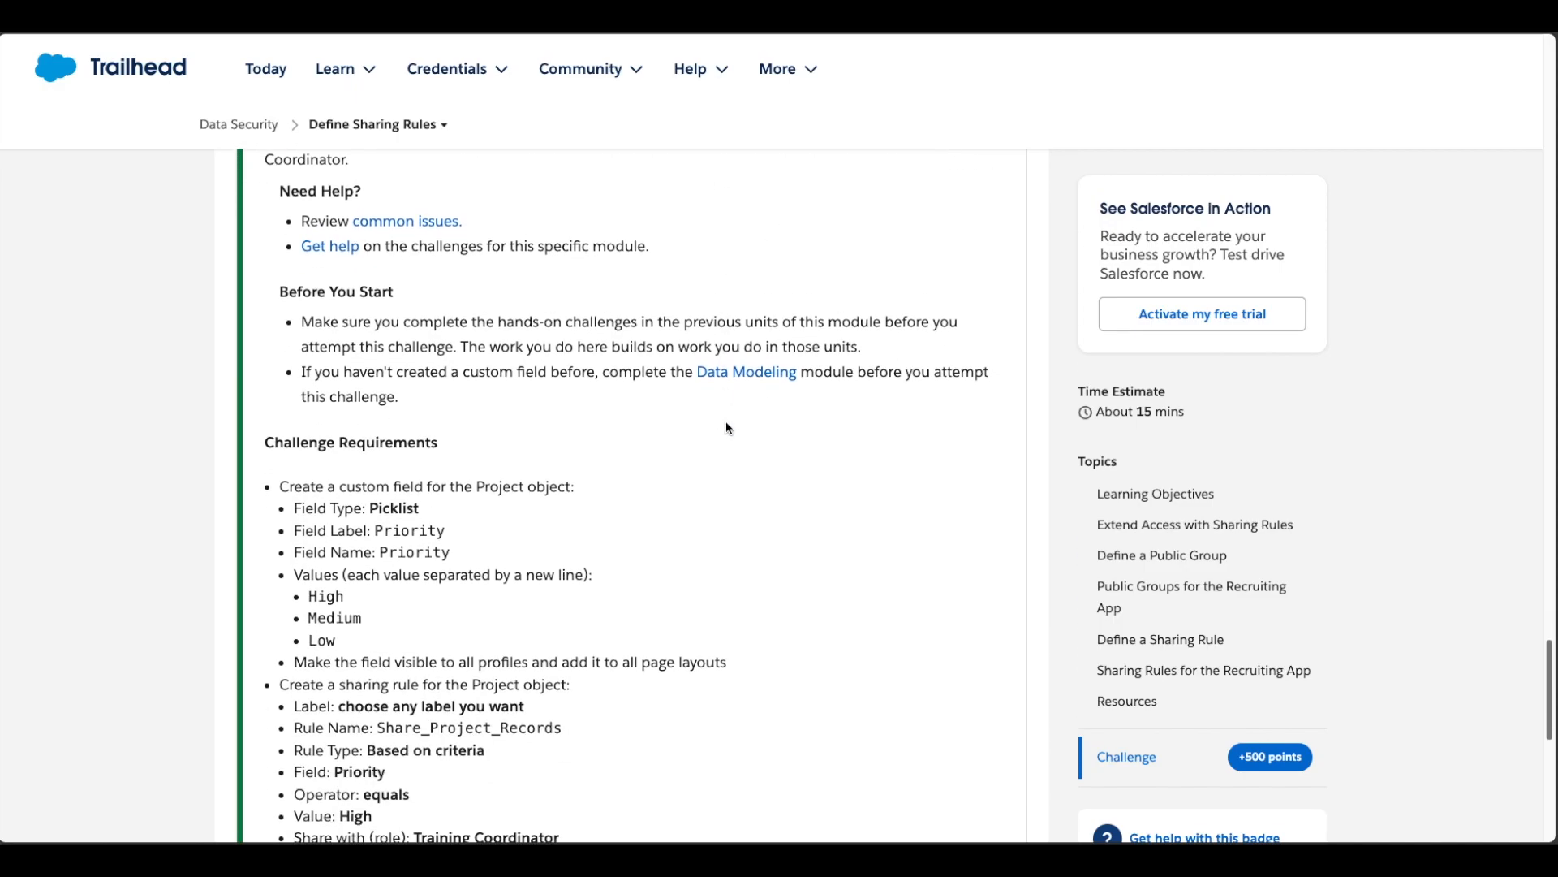
{"action": "scroll", "coordinate": [727, 422], "scroll_direction": "down", "scroll_amount": 1}
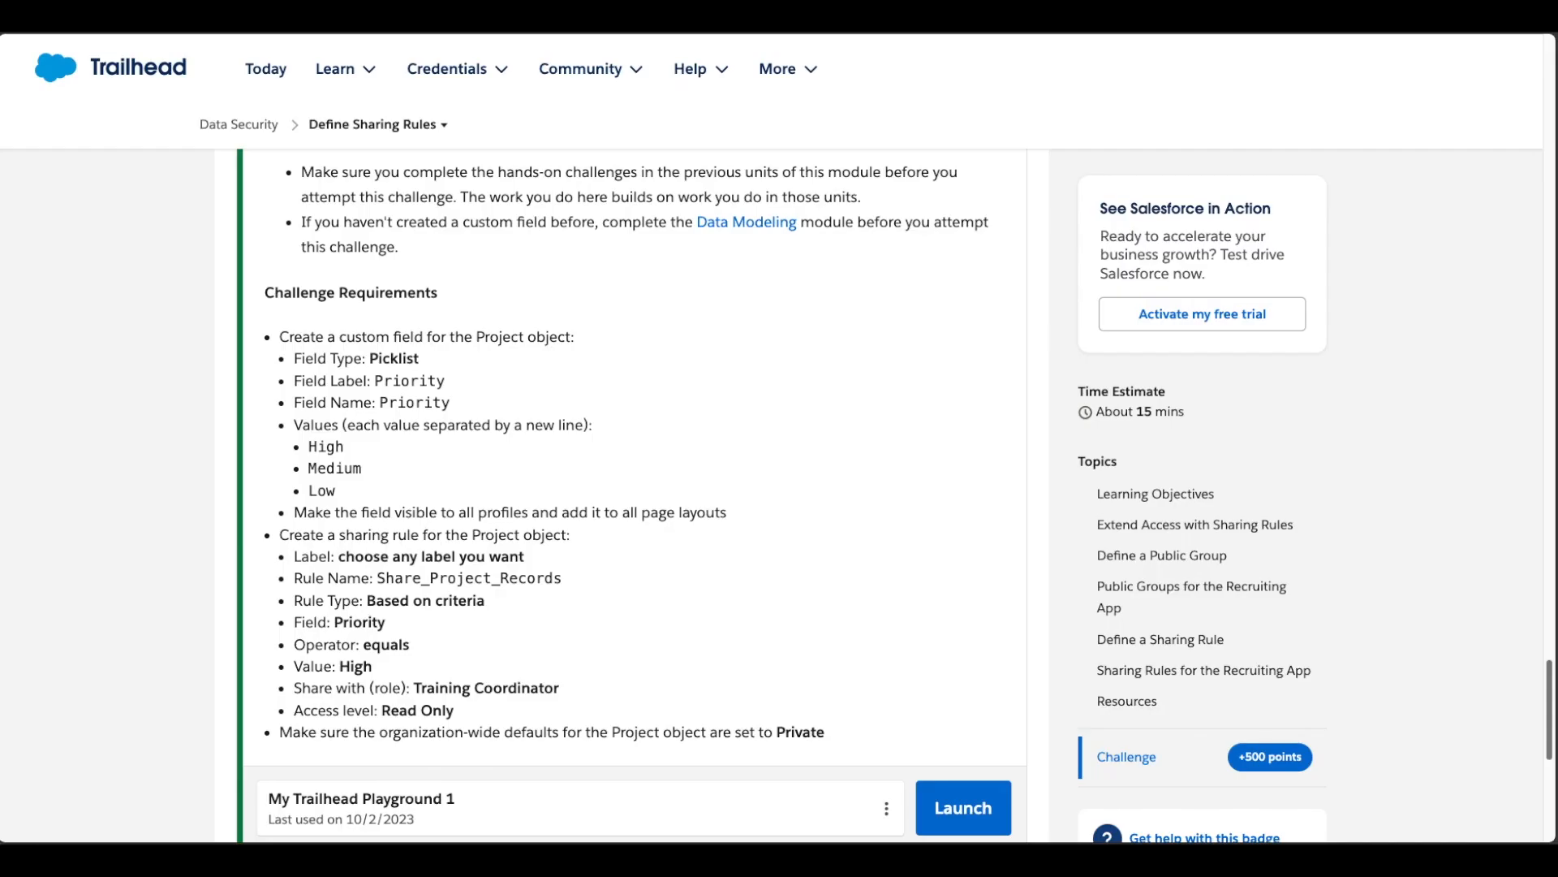
{"action": "left_click", "coordinate": [1357, 31]}
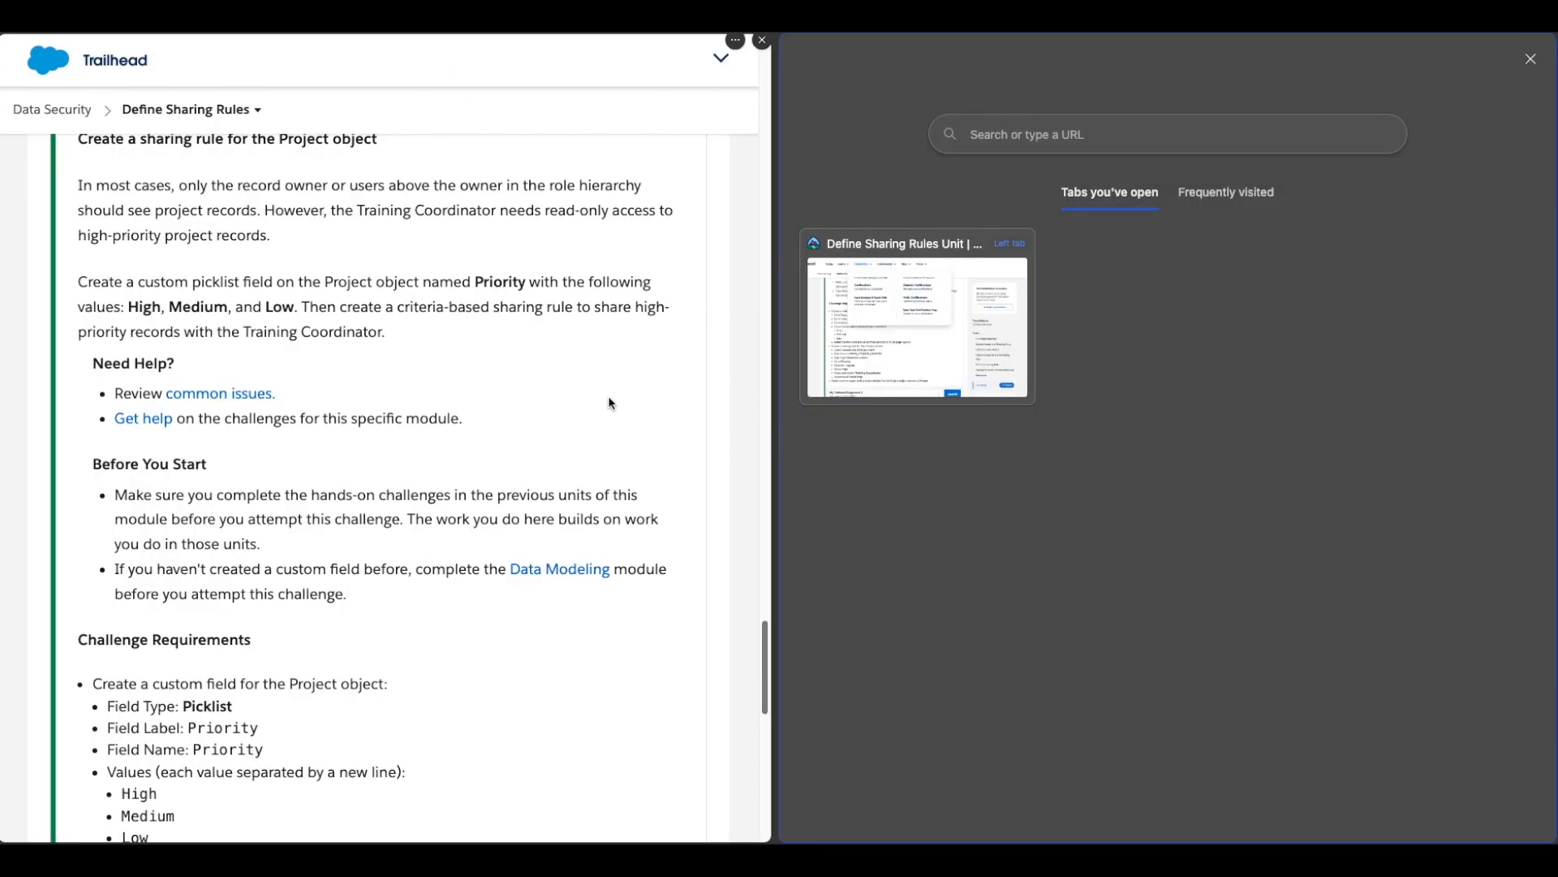
{"action": "left_click", "coordinate": [896, 347]}
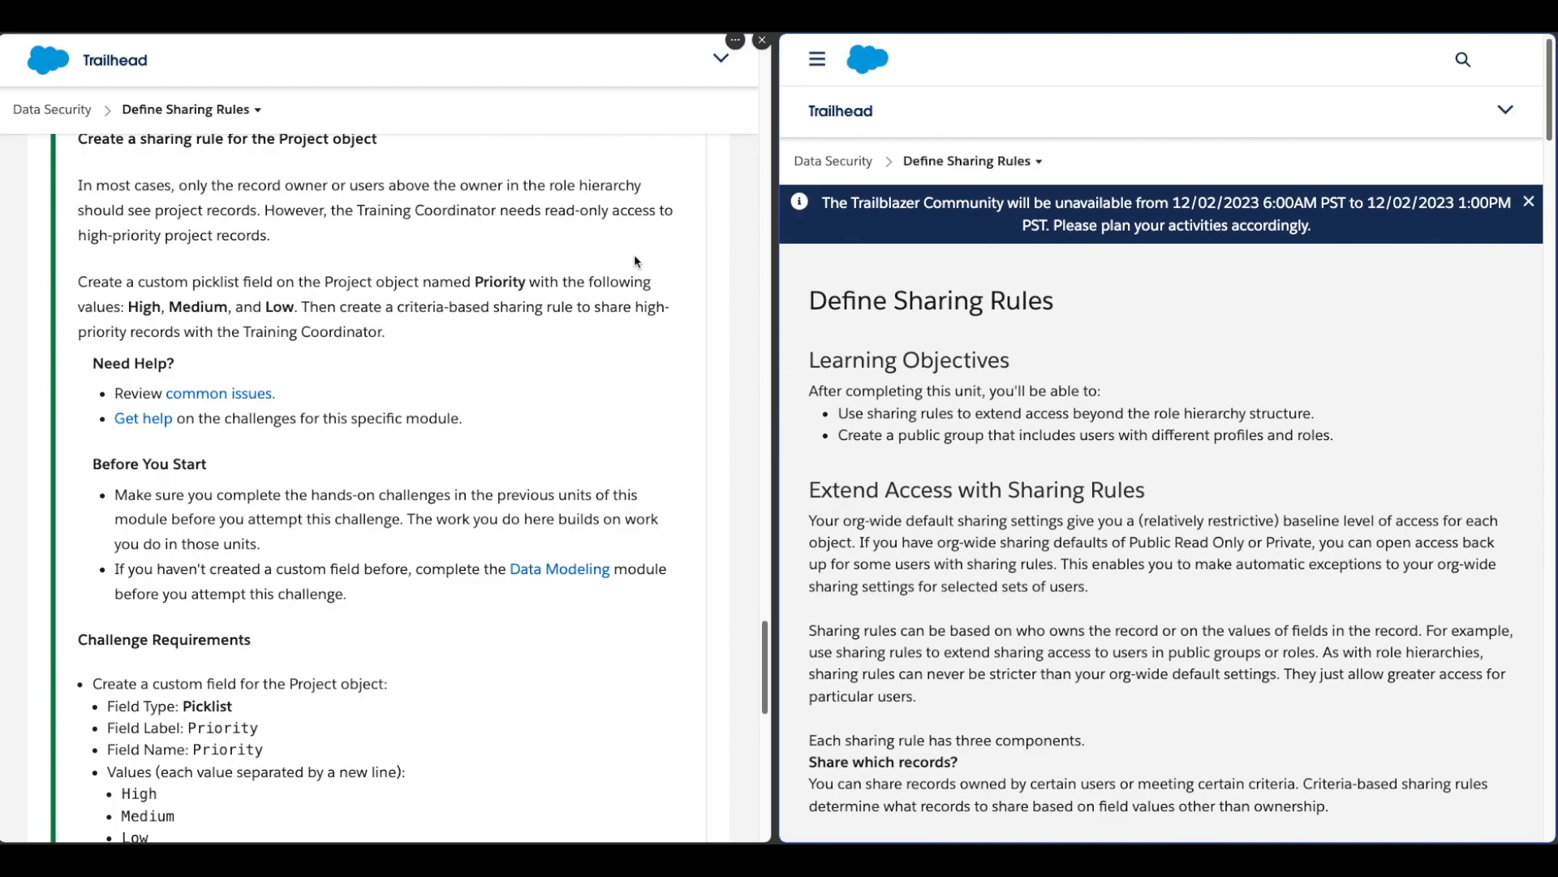
{"action": "left_click", "coordinate": [1347, 21]}
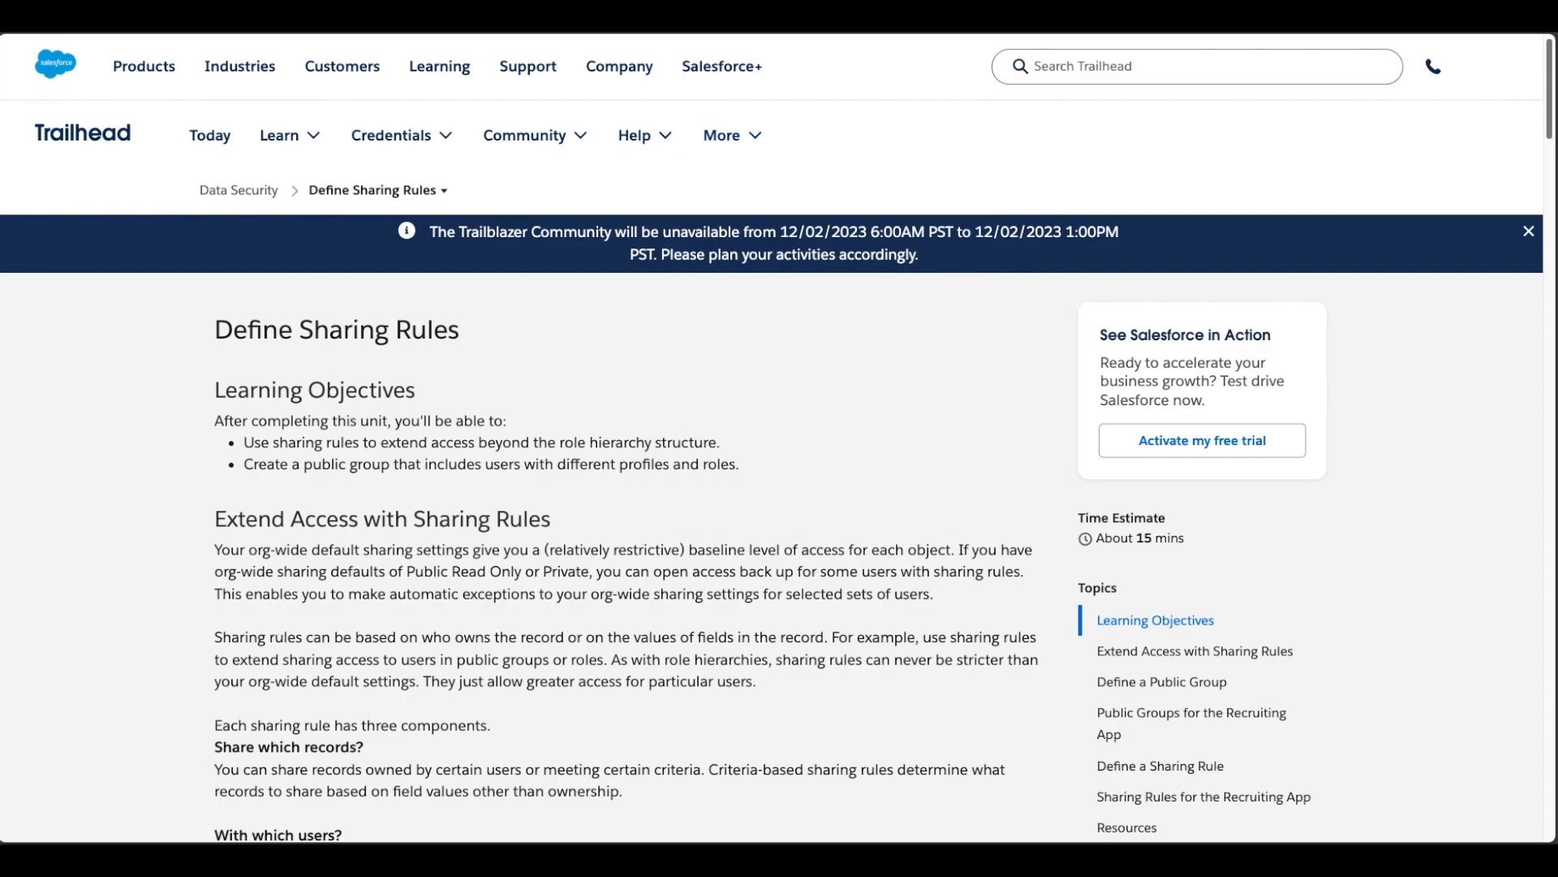
{"action": "key", "text": "super+w"}
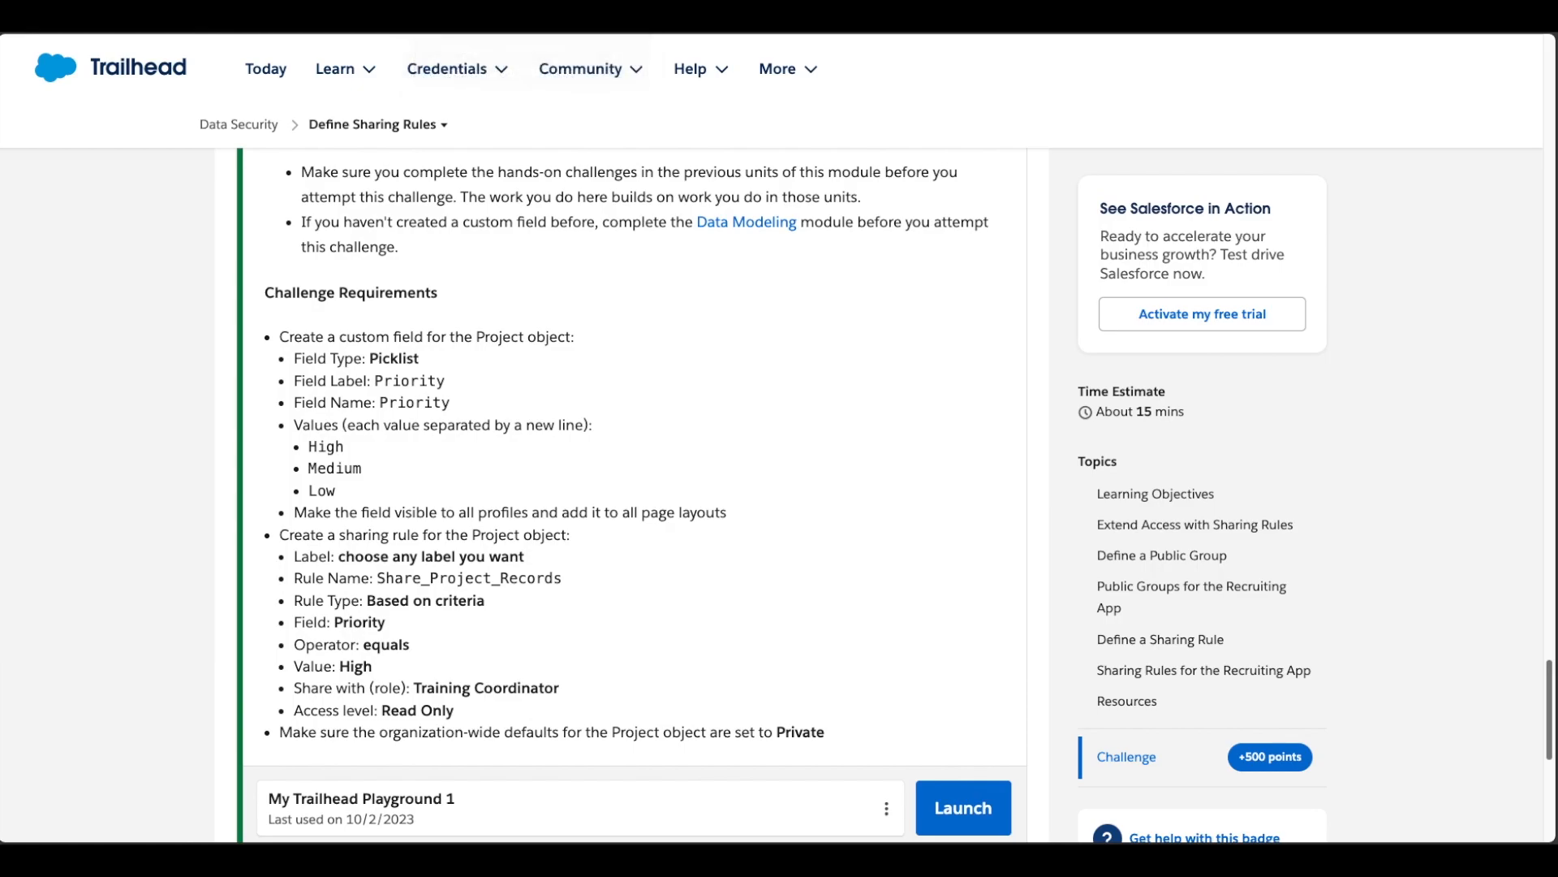
Step: Launch the Trailhead Playground and arrange it side by side with the challenge page
{"action": "left_click", "coordinate": [969, 797]}
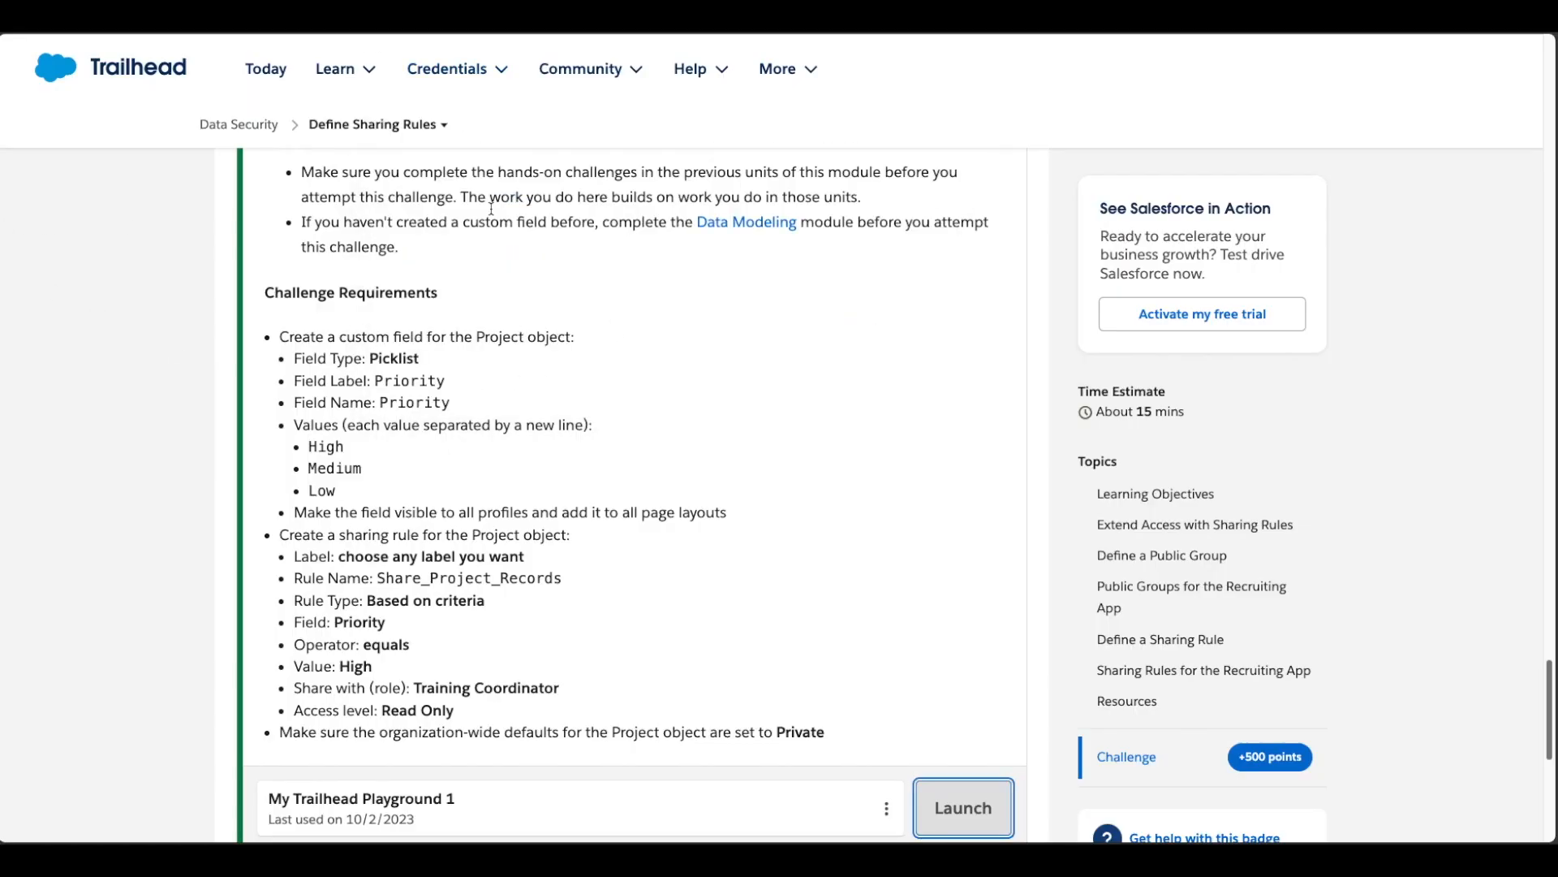
{"action": "left_click", "coordinate": [1308, 19]}
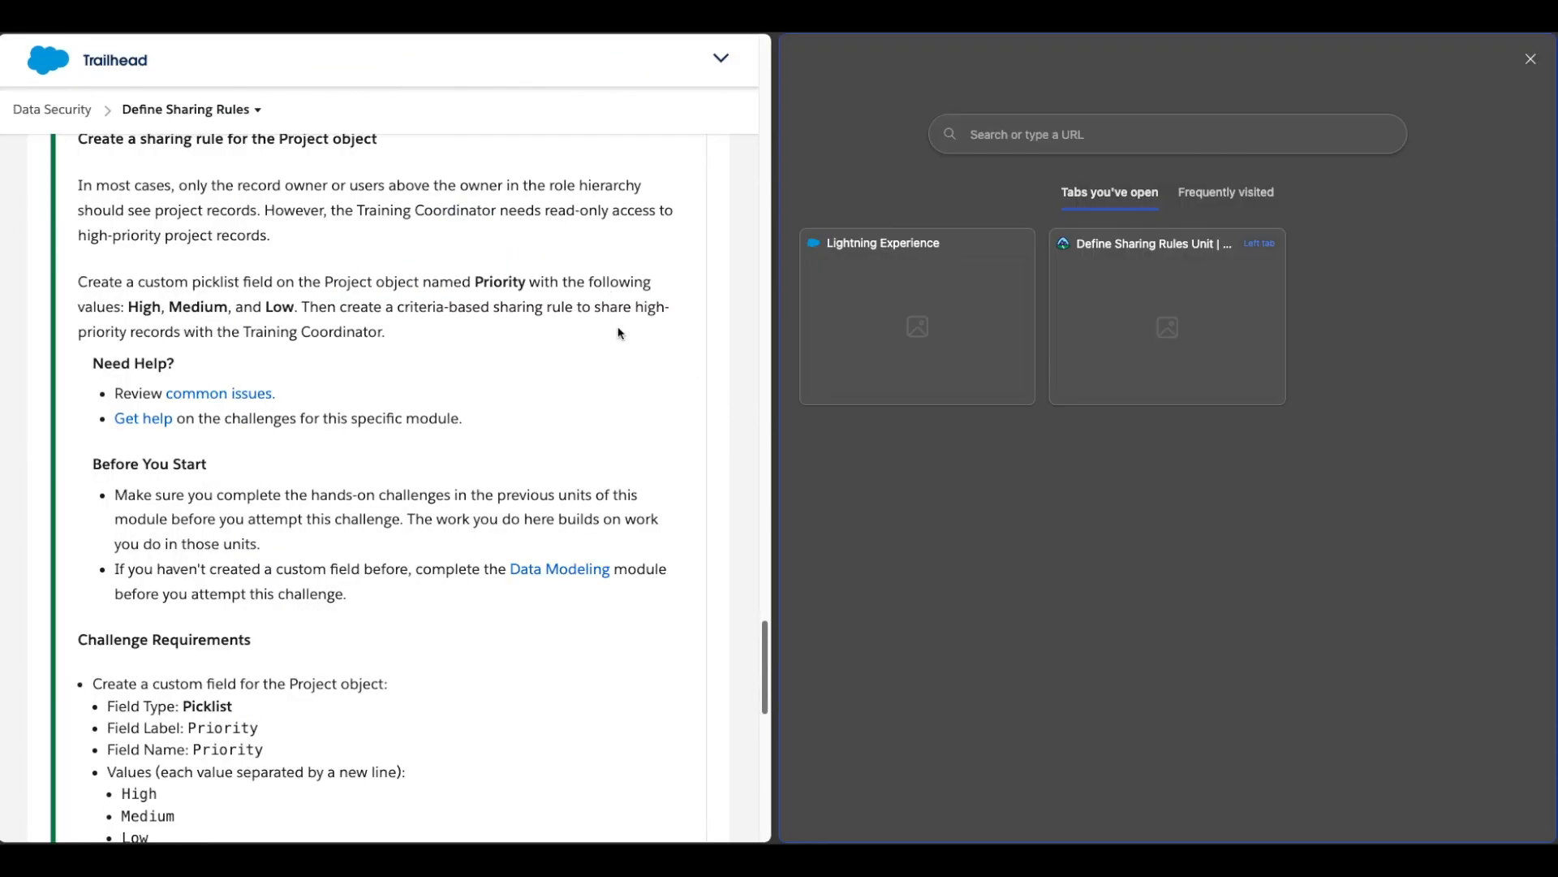
{"action": "left_click", "coordinate": [932, 312]}
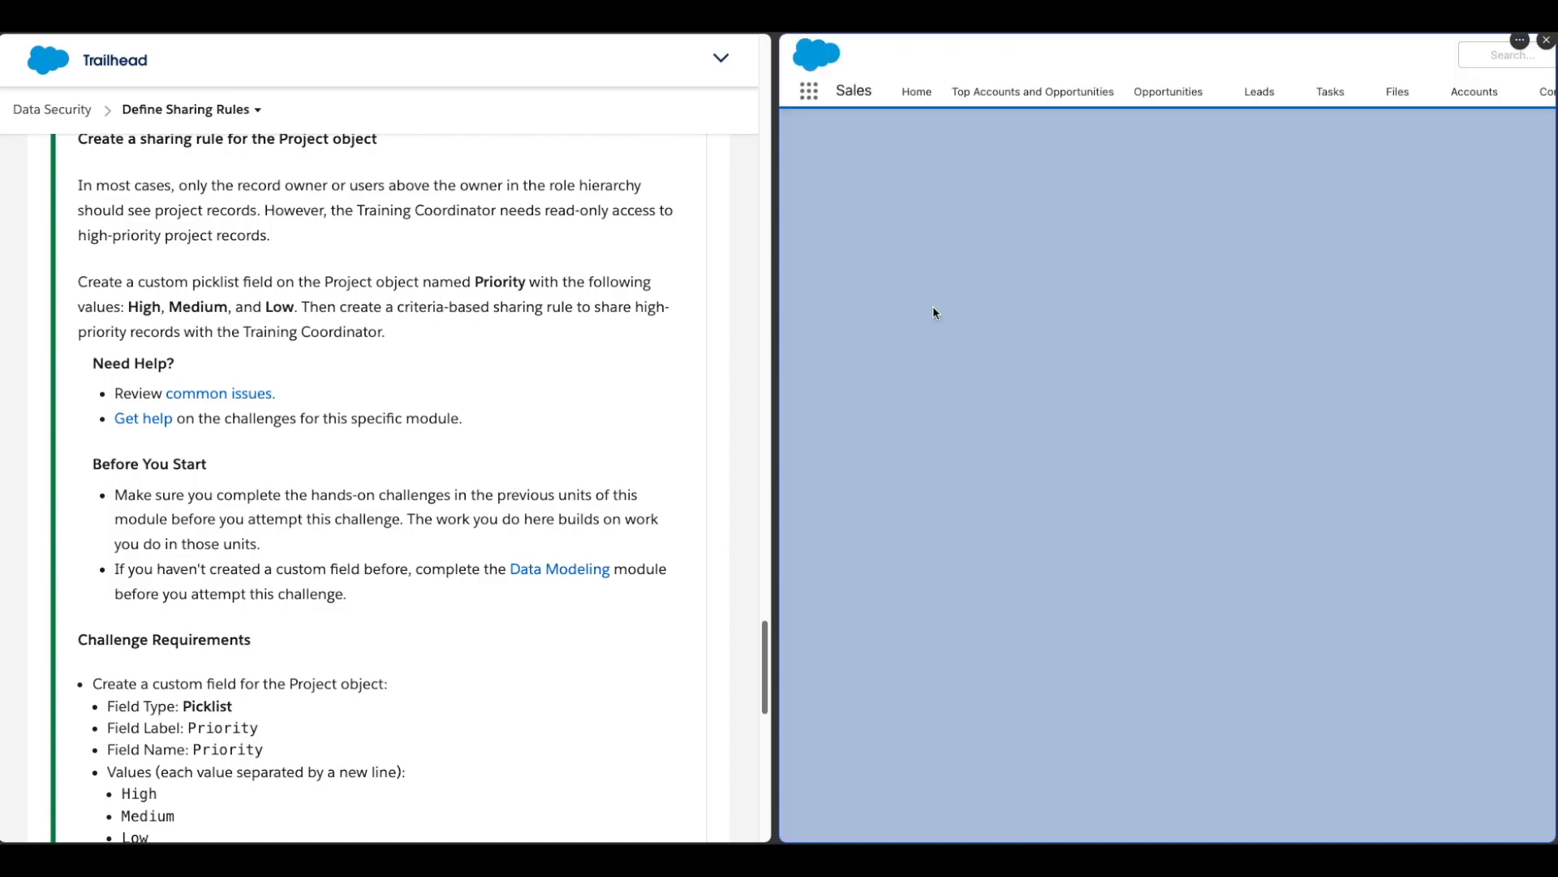
{"action": "left_click_drag", "start_coordinate": [776, 397], "coordinate": [518, 396]}
{"action": "scroll", "coordinate": [389, 382], "scroll_direction": "down", "scroll_amount": 10}
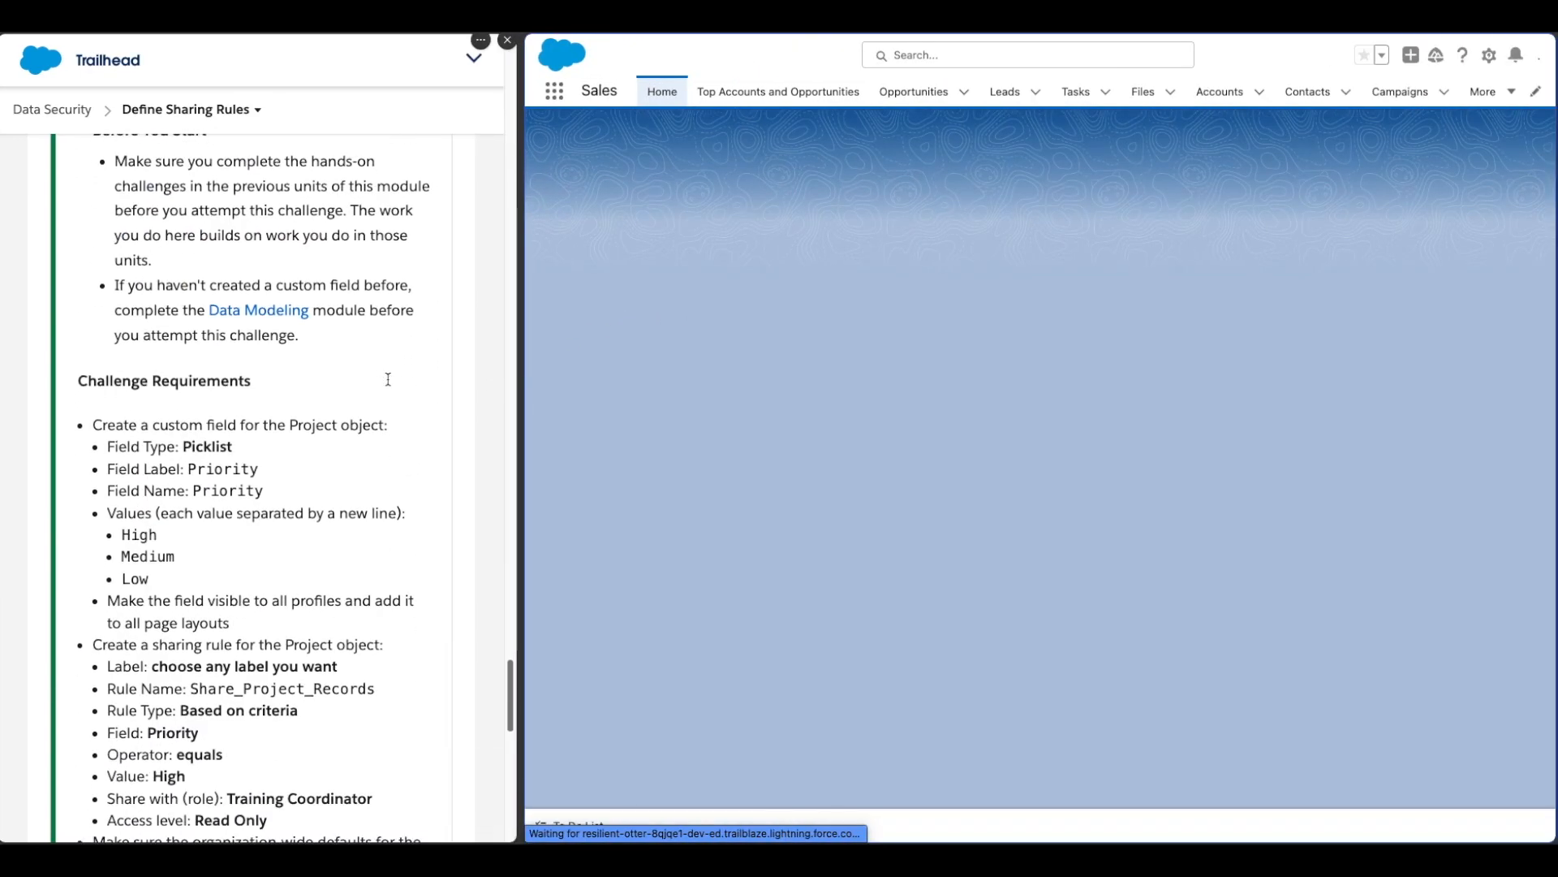
{"action": "scroll", "coordinate": [388, 379], "scroll_direction": "down", "scroll_amount": 3}
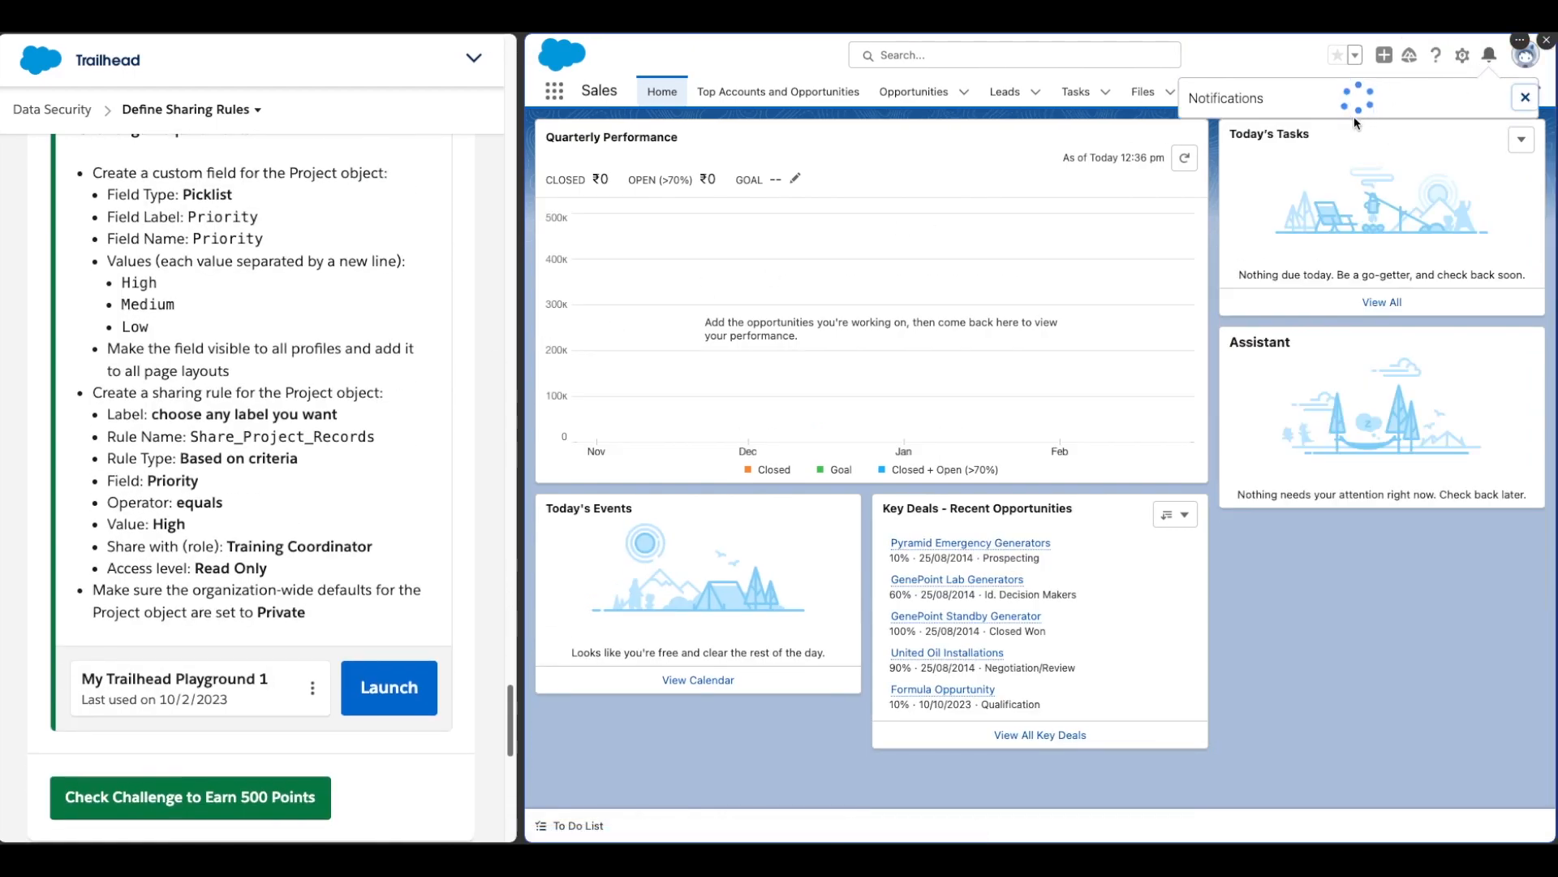
Step: Open Setup from the playground and go to the Object Manager
{"action": "left_click", "coordinate": [1460, 58]}
{"action": "key", "text": "Escape"}
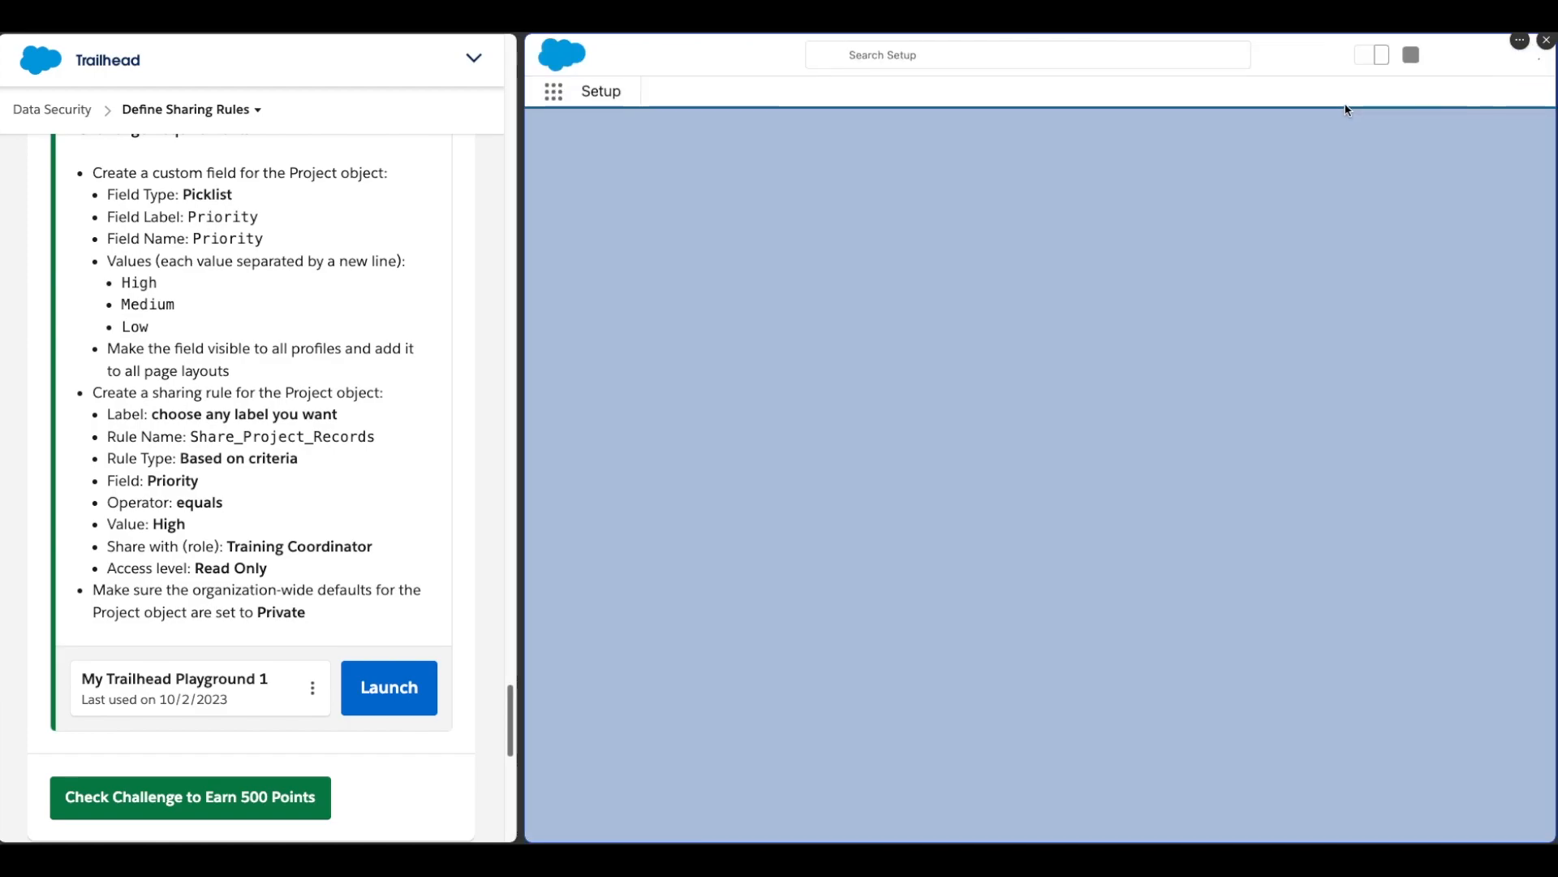
{"action": "scroll", "coordinate": [333, 366], "scroll_direction": "up", "scroll_amount": 1}
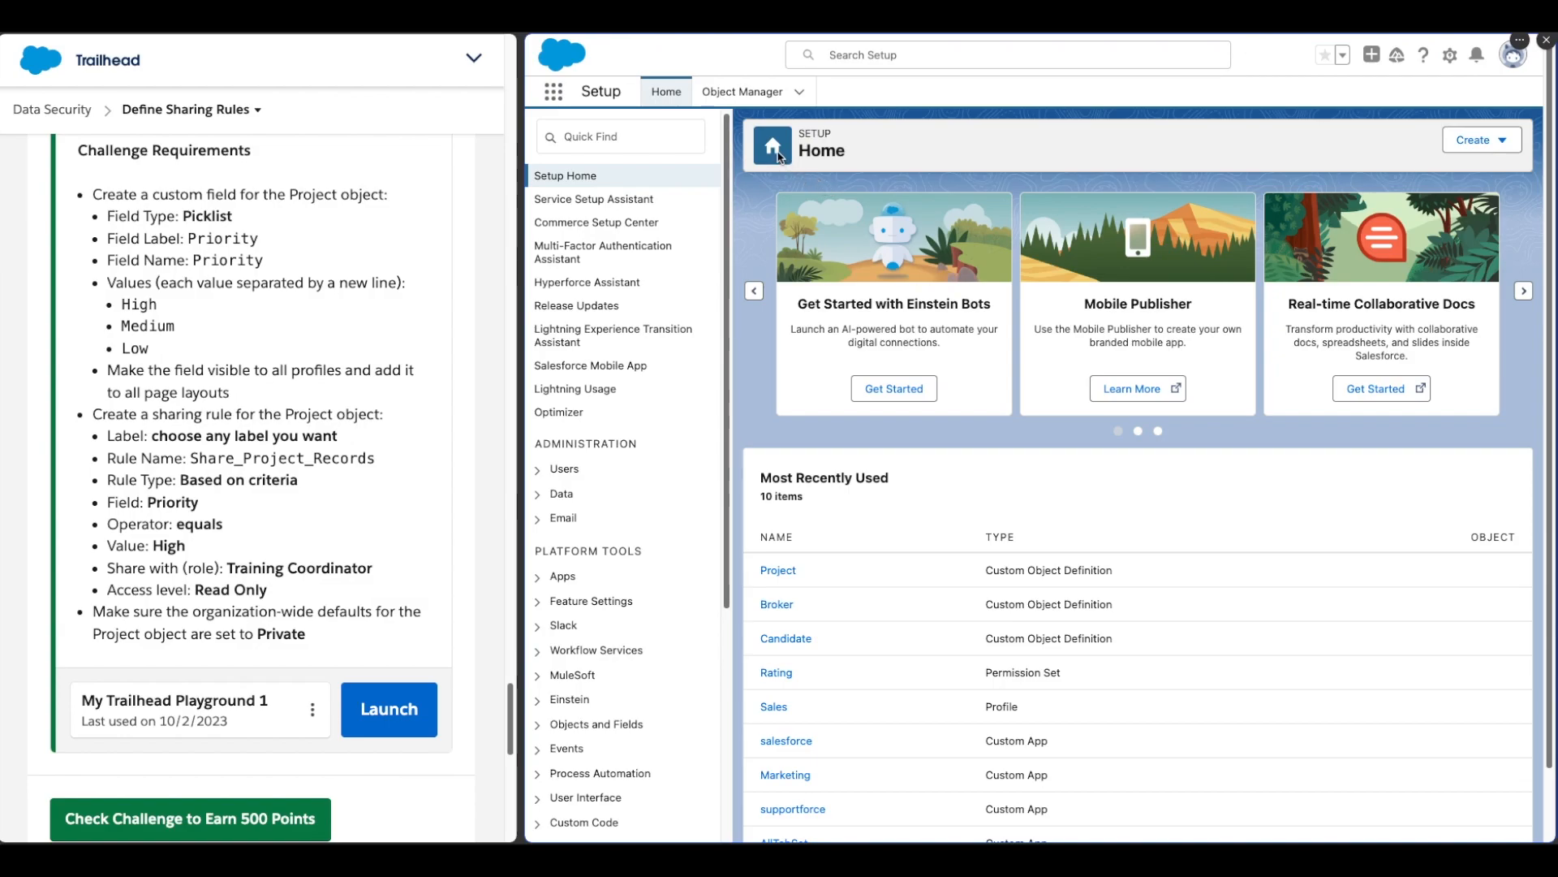
{"action": "left_click", "coordinate": [753, 99]}
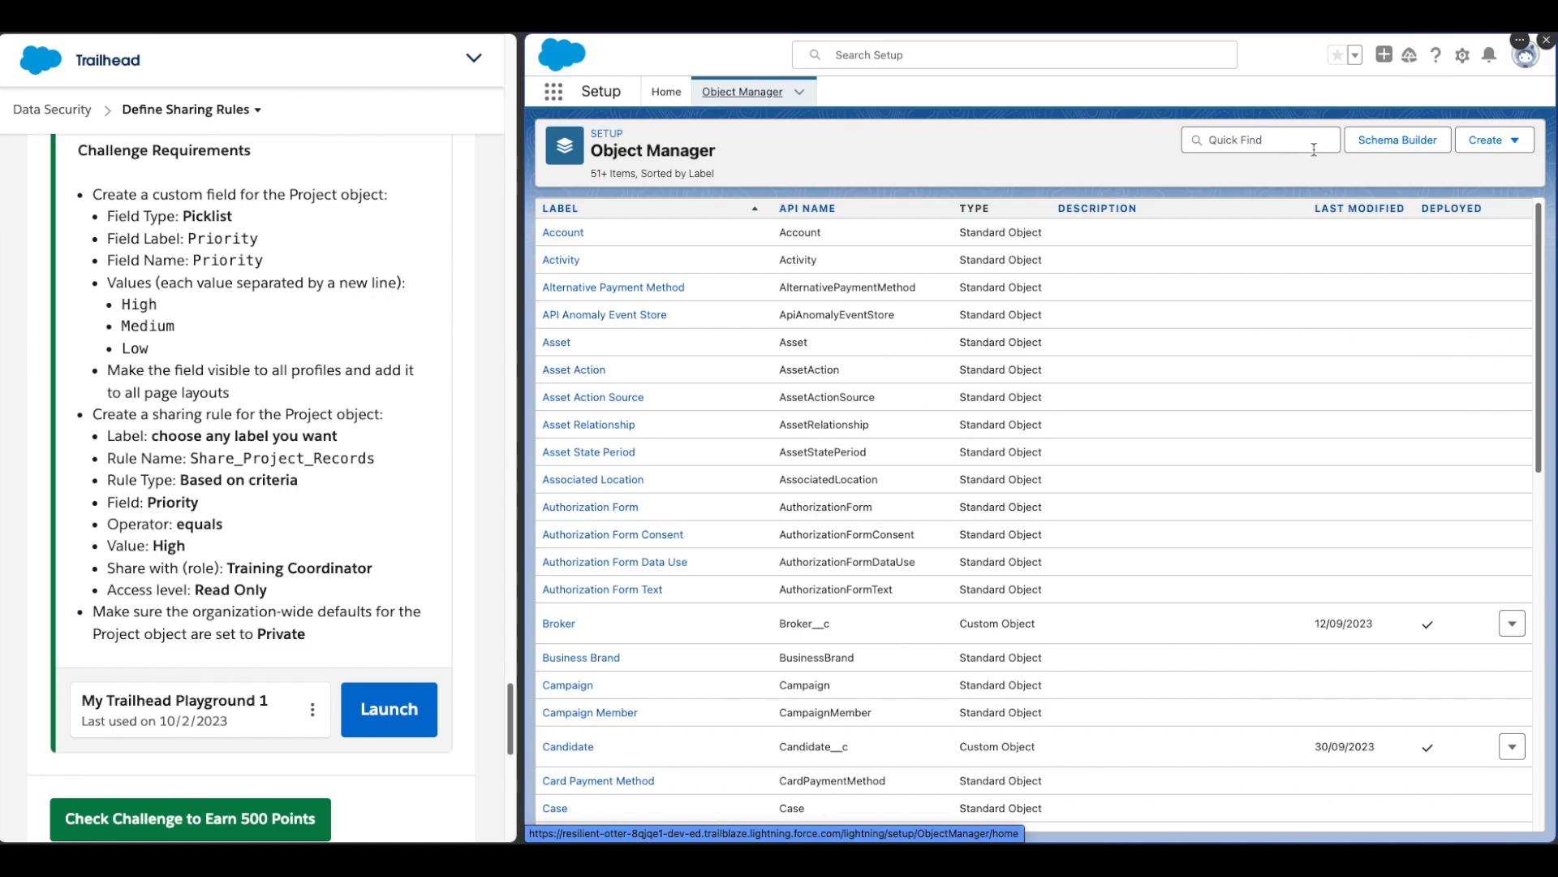
Step: Find the Project object in the Object Manager and open its Fields & Relationships
{"action": "left_click", "coordinate": [1263, 142]}
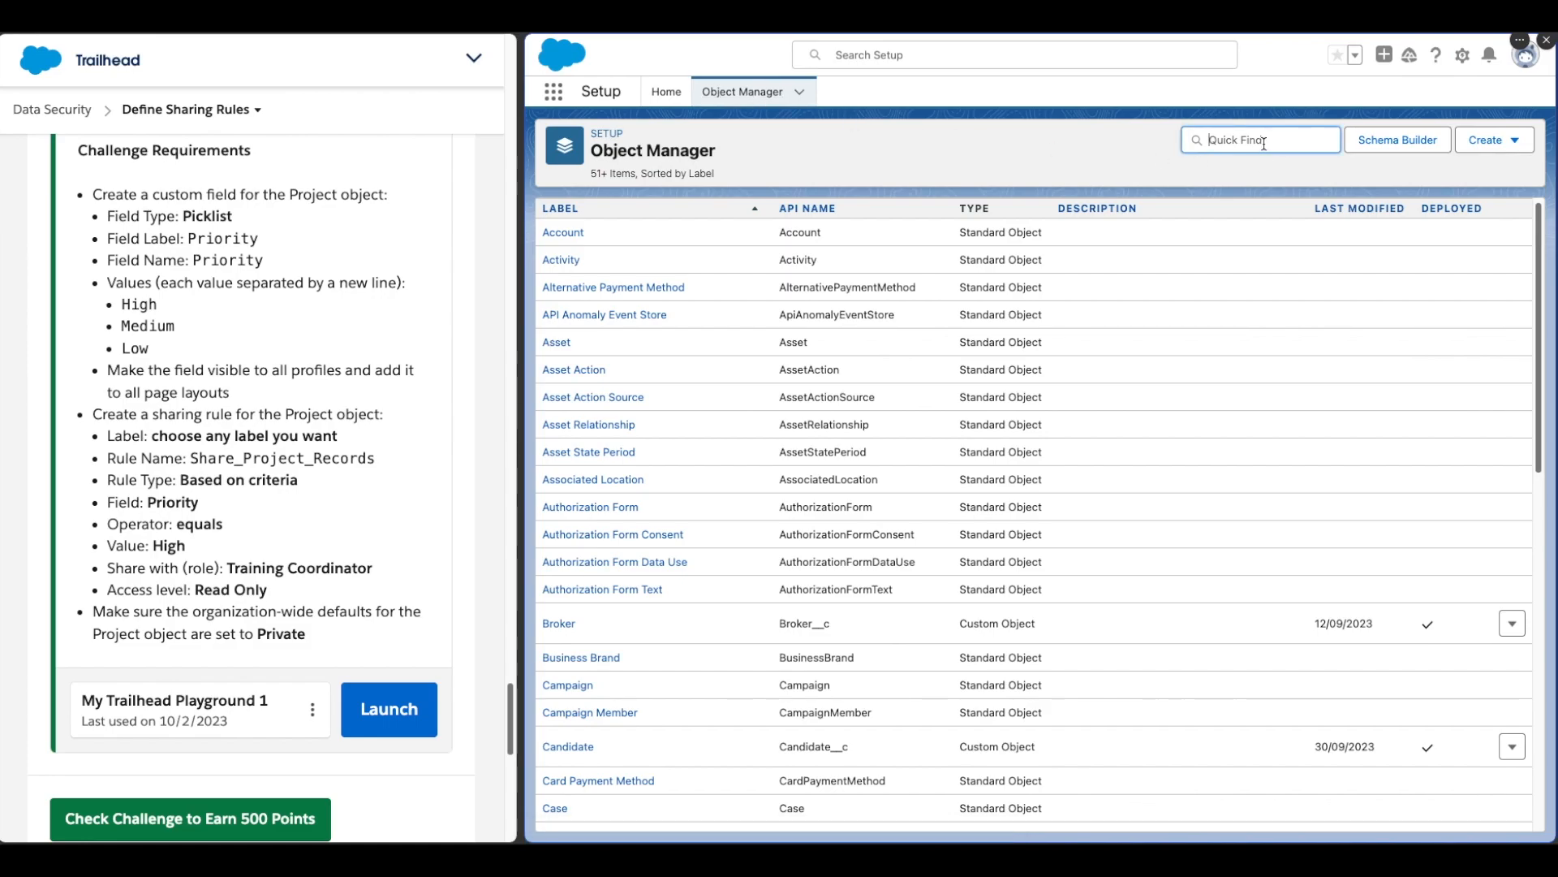
{"action": "type", "text": "project"}
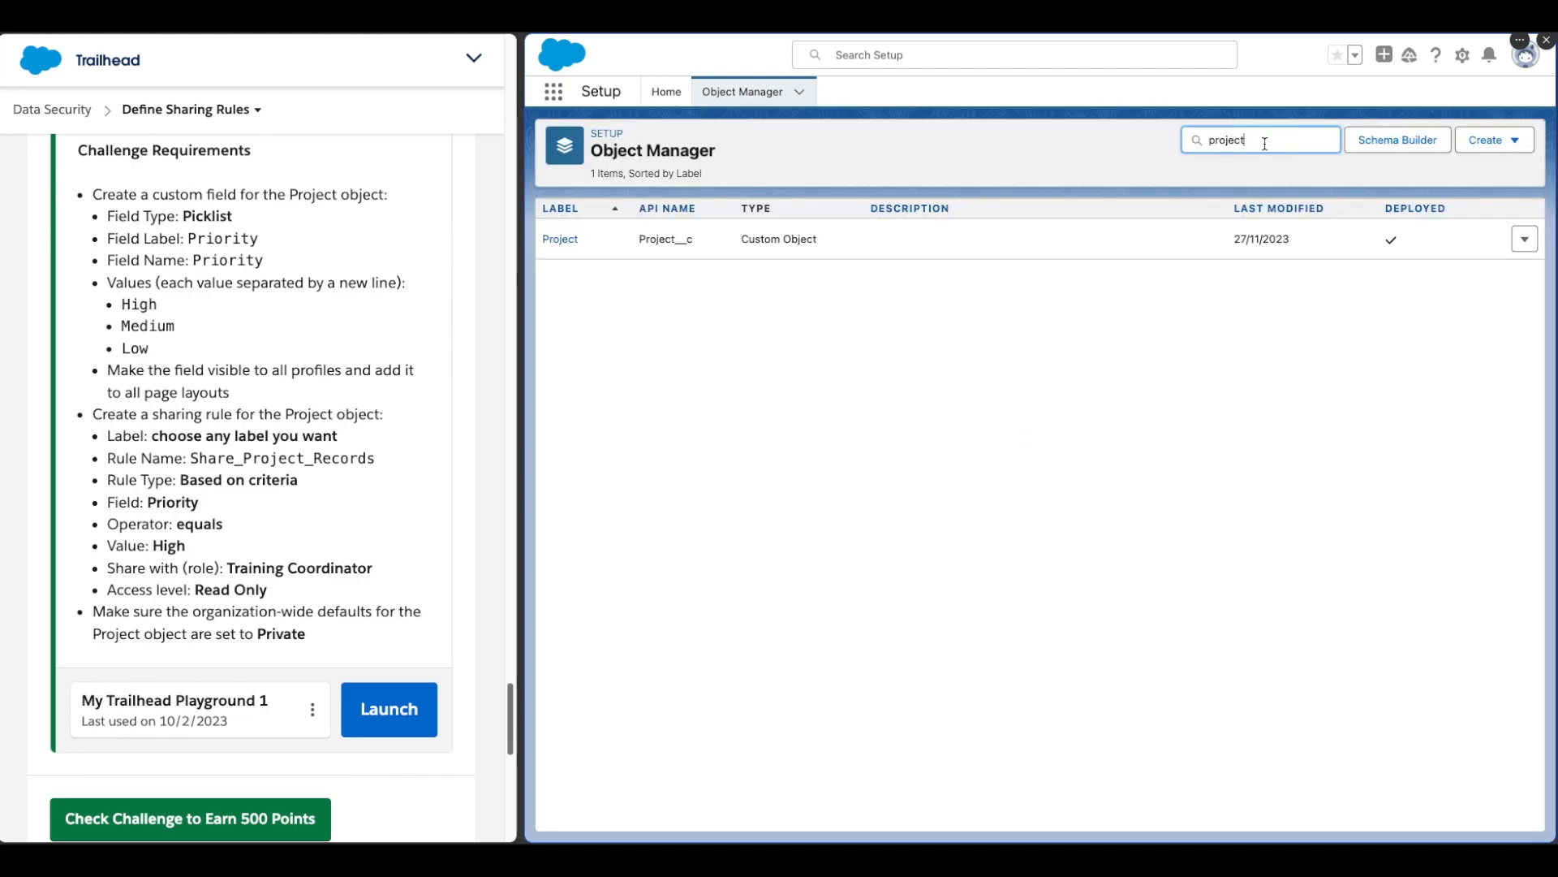
{"action": "left_click", "coordinate": [560, 239]}
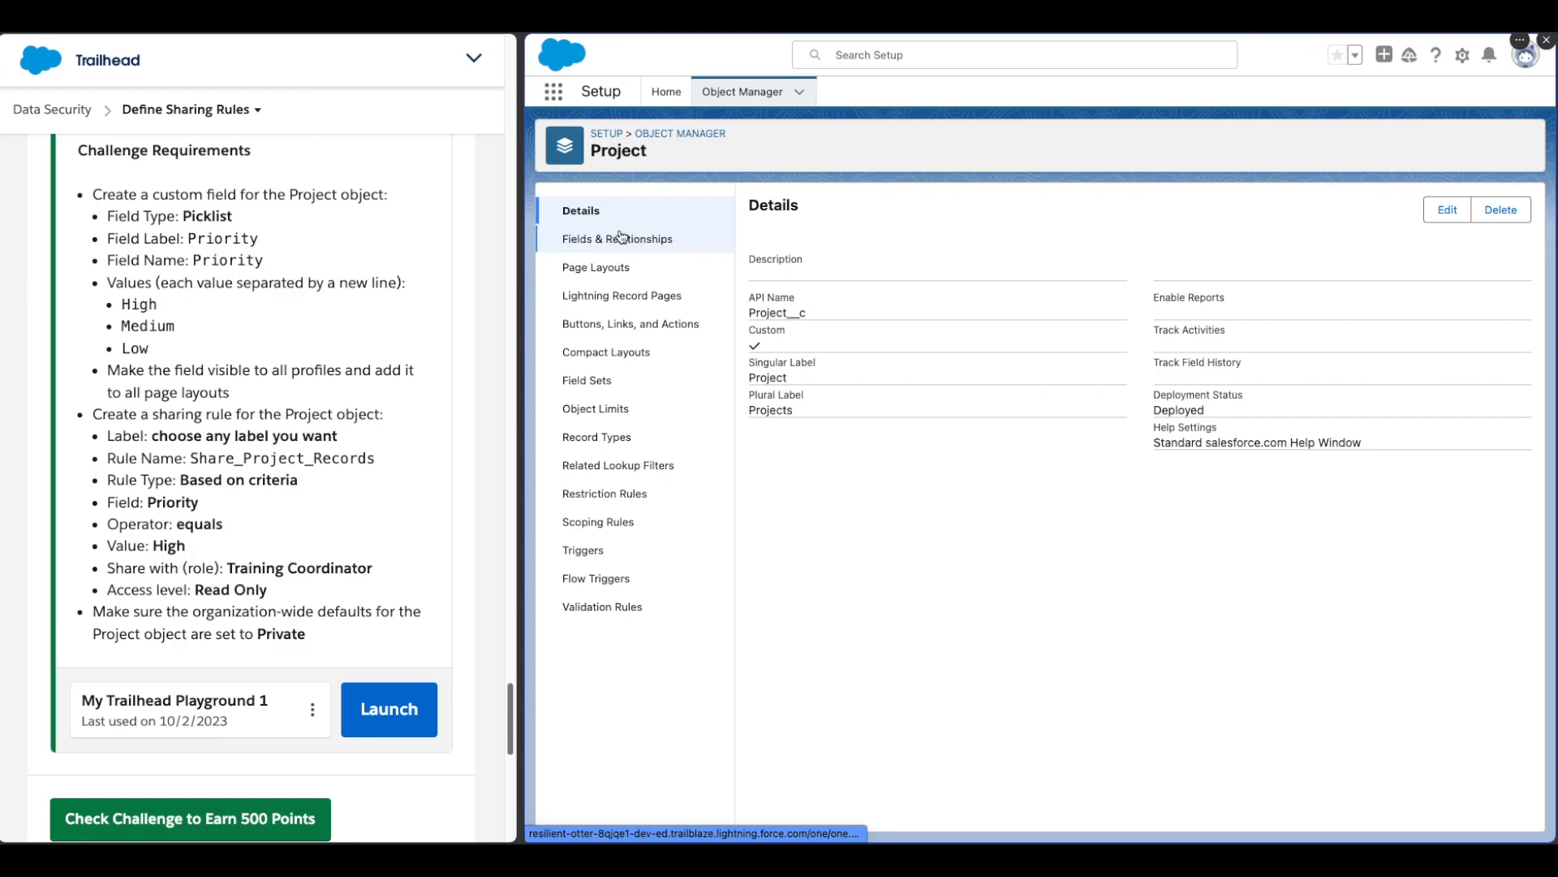
{"action": "left_click", "coordinate": [628, 241]}
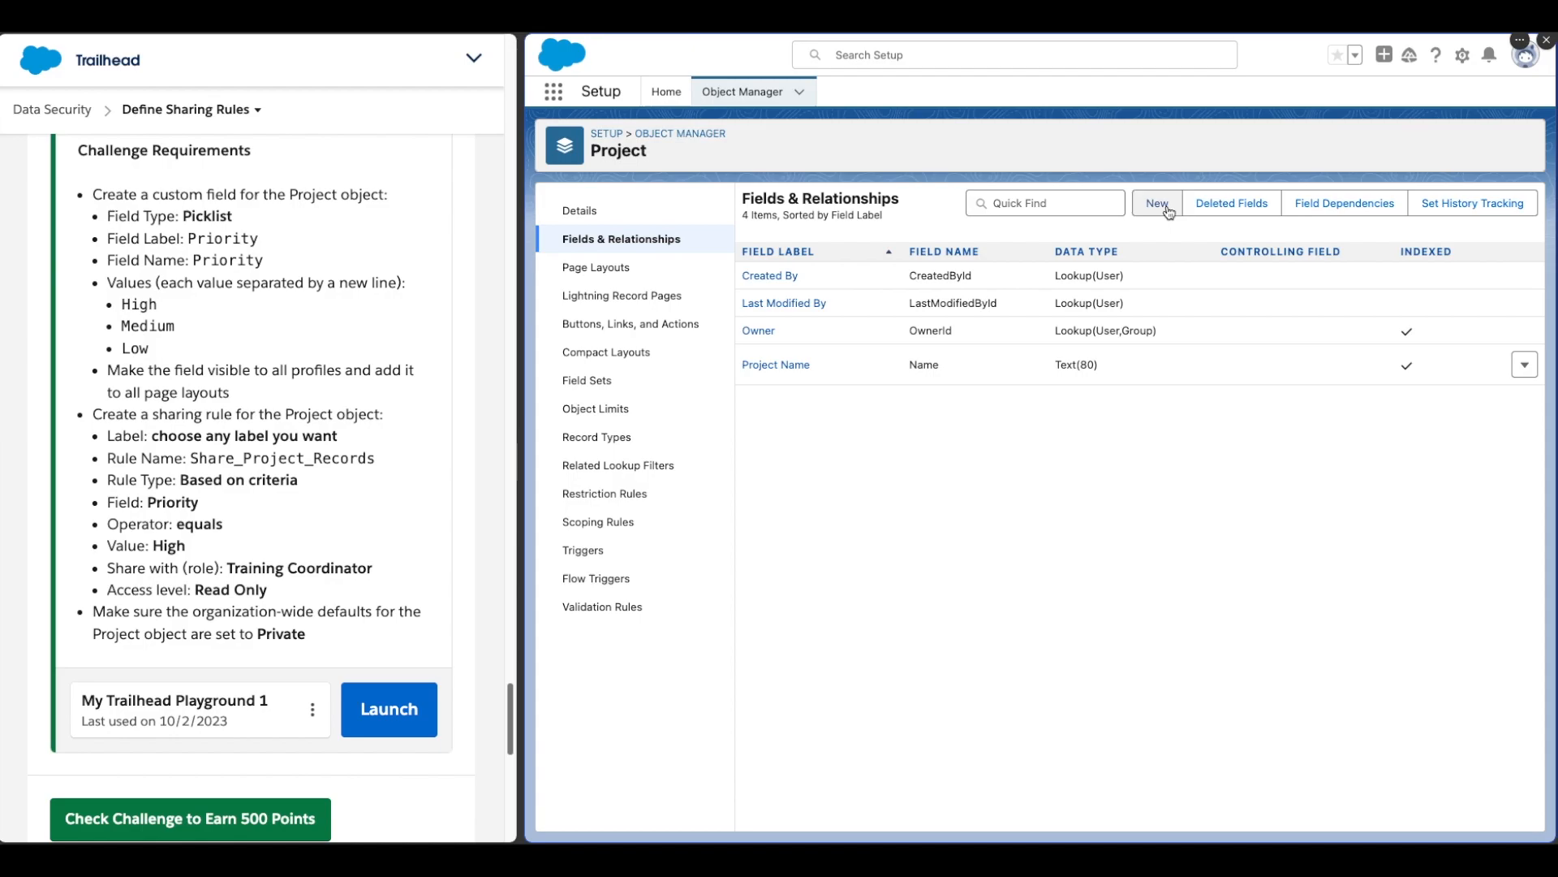
Step: Start a new custom field on Project and choose the Picklist data type
{"action": "left_click", "coordinate": [1158, 204]}
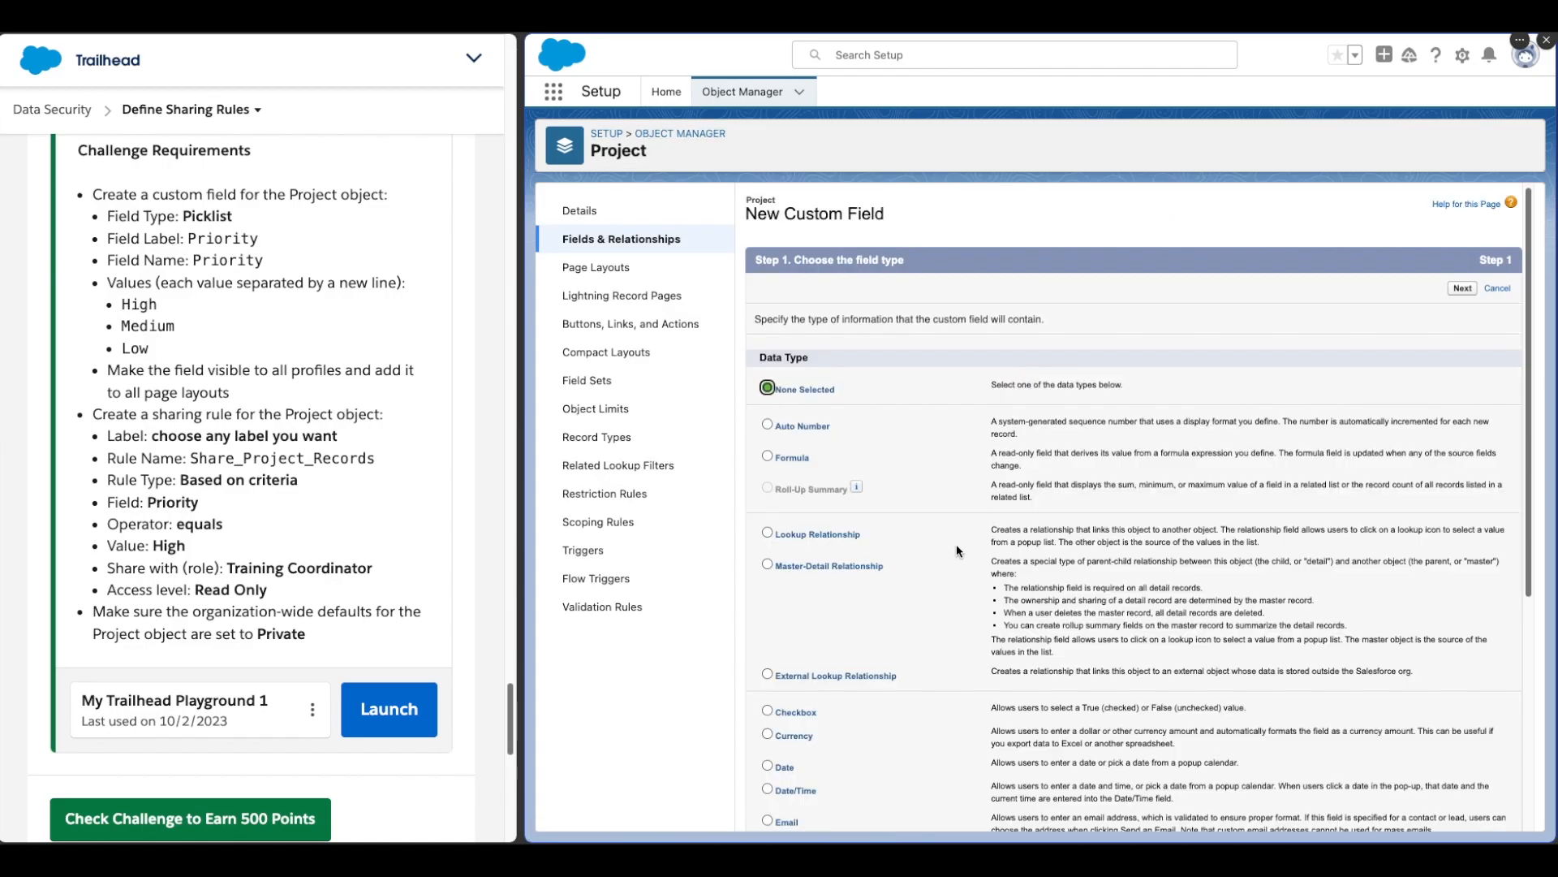
{"action": "scroll", "coordinate": [956, 552], "scroll_direction": "down", "scroll_amount": 3}
{"action": "scroll", "coordinate": [956, 543], "scroll_direction": "down", "scroll_amount": 1}
{"action": "left_click", "coordinate": [767, 691]}
{"action": "scroll", "coordinate": [981, 653], "scroll_direction": "down", "scroll_amount": 4}
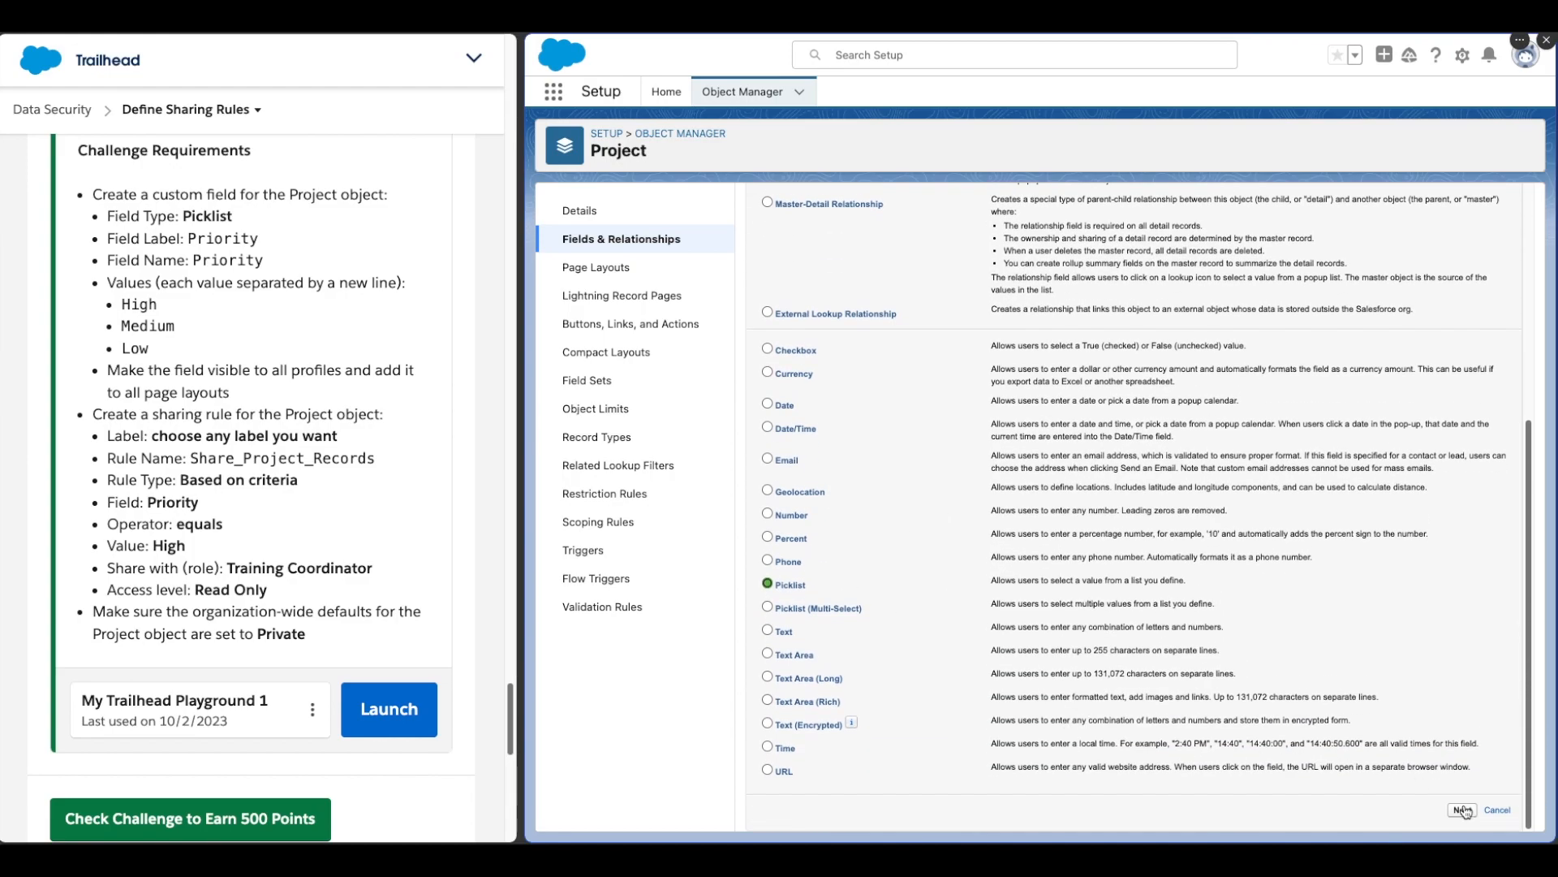
{"action": "left_click", "coordinate": [1462, 810]}
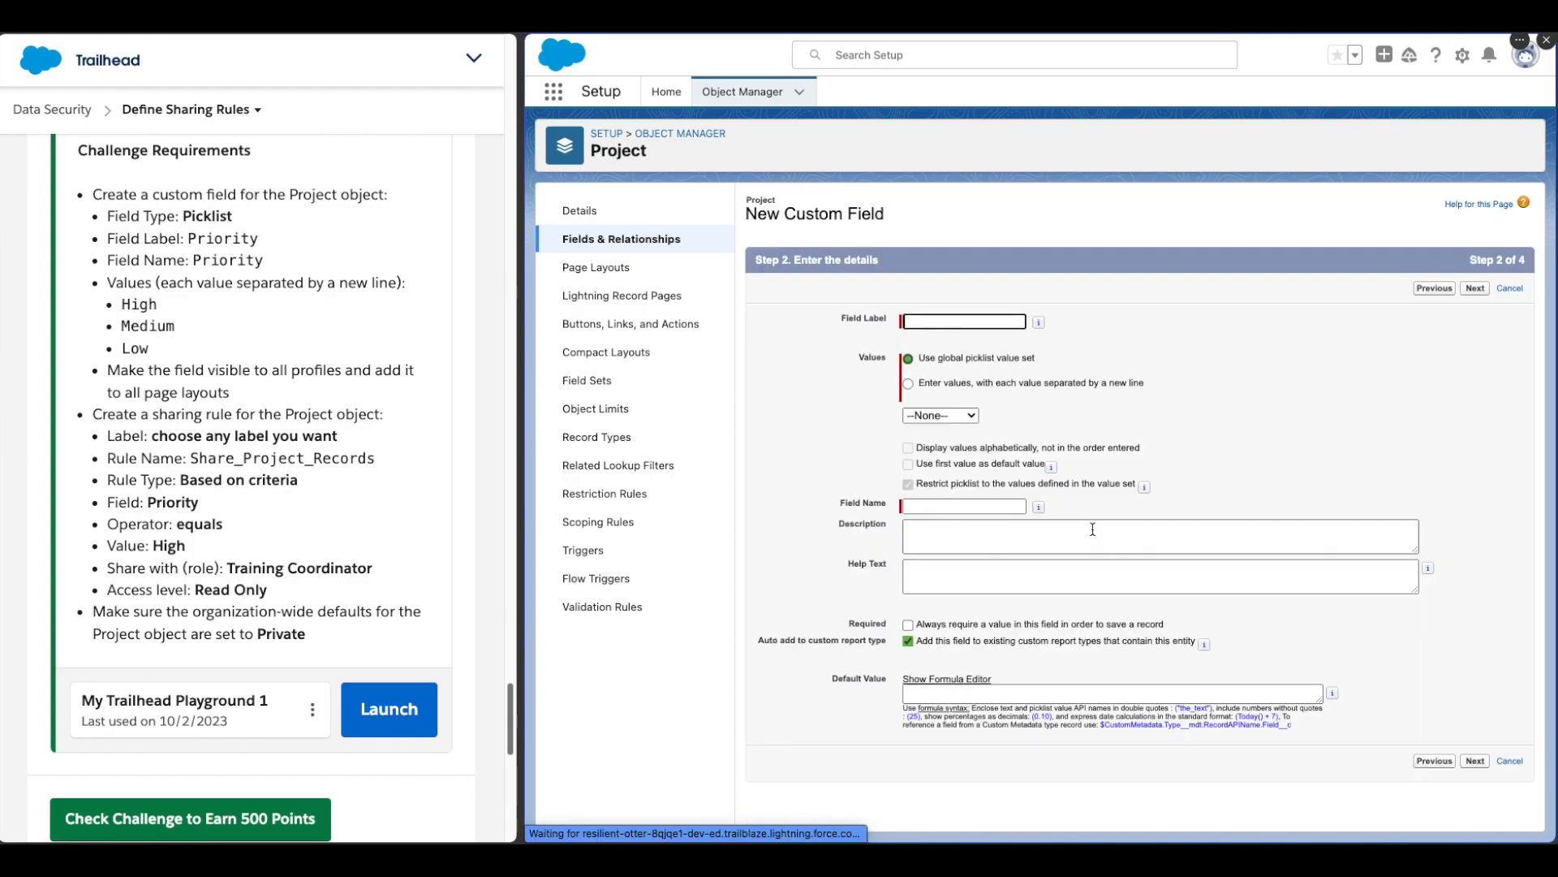
Step: Copy Priority from the challenge text and paste it as the field label
{"action": "left_click_drag", "start_coordinate": [184, 217], "coordinate": [256, 221]}
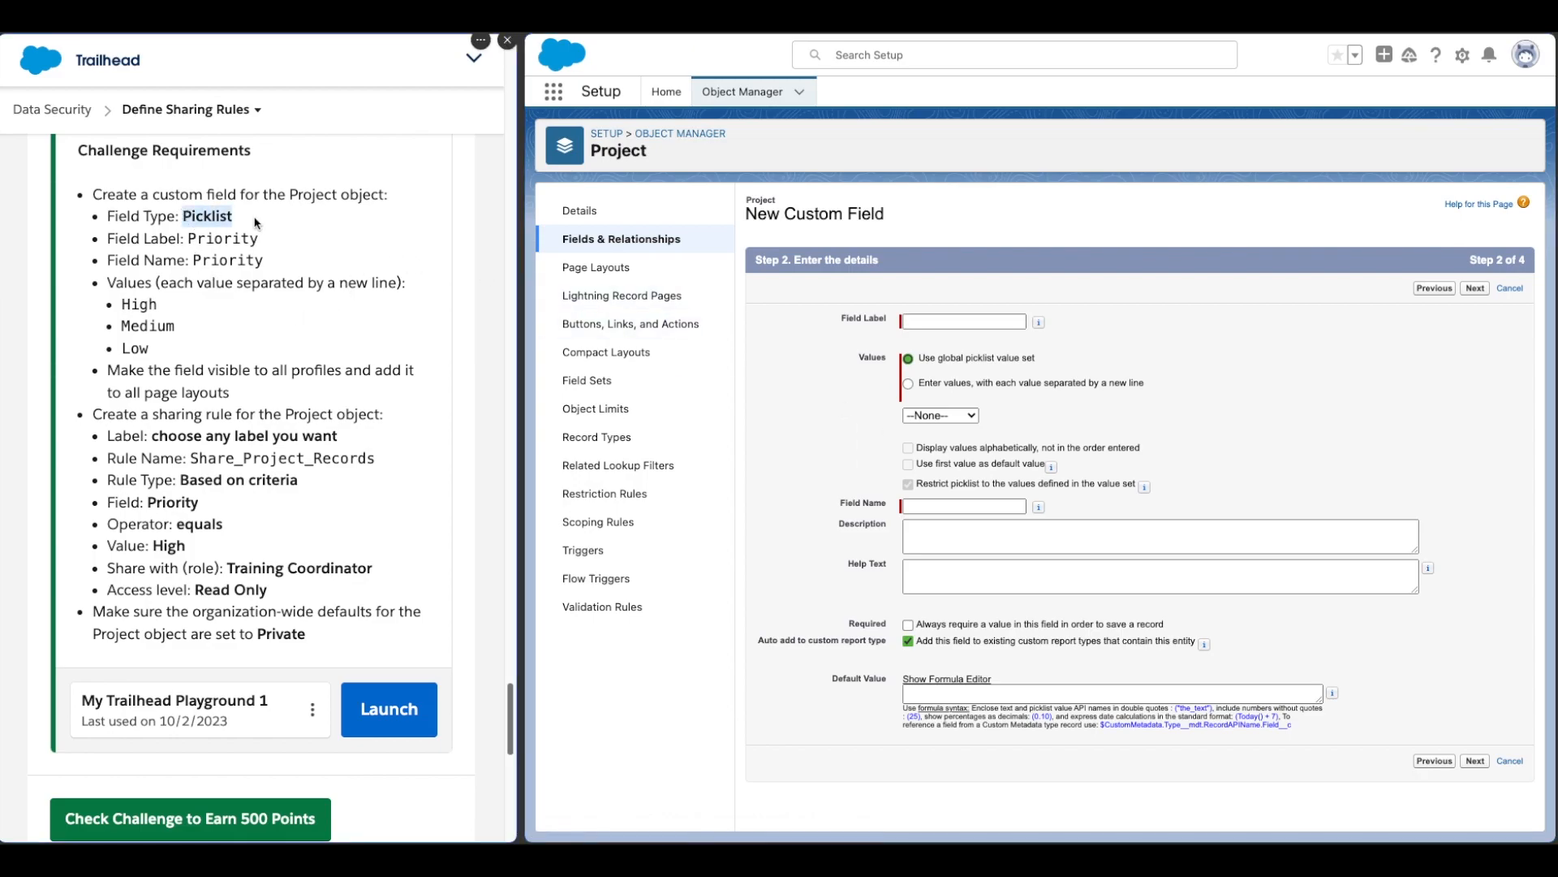
{"action": "left_click", "coordinate": [240, 235]}
{"action": "left_click_drag", "start_coordinate": [186, 239], "coordinate": [211, 239]}
{"action": "left_click", "coordinate": [922, 318]}
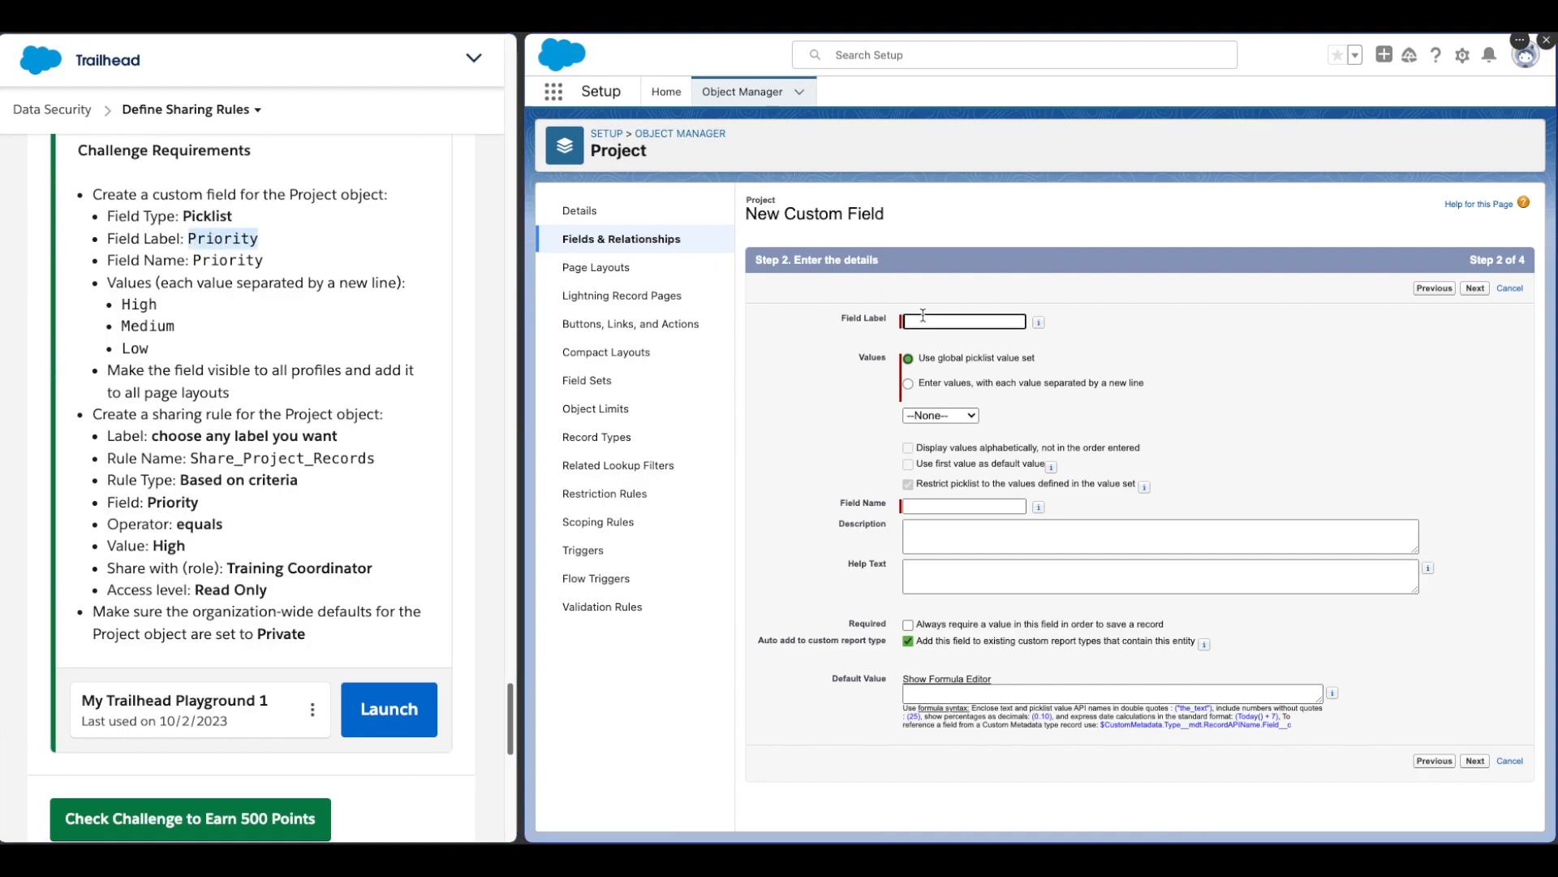
{"action": "type", "text": "Priority"}
{"action": "key", "text": "Tab"}
Step: Choose to enter your own values and list High, Medium and Low, one per line
{"action": "left_click", "coordinate": [909, 384]}
{"action": "left_click", "coordinate": [958, 467]}
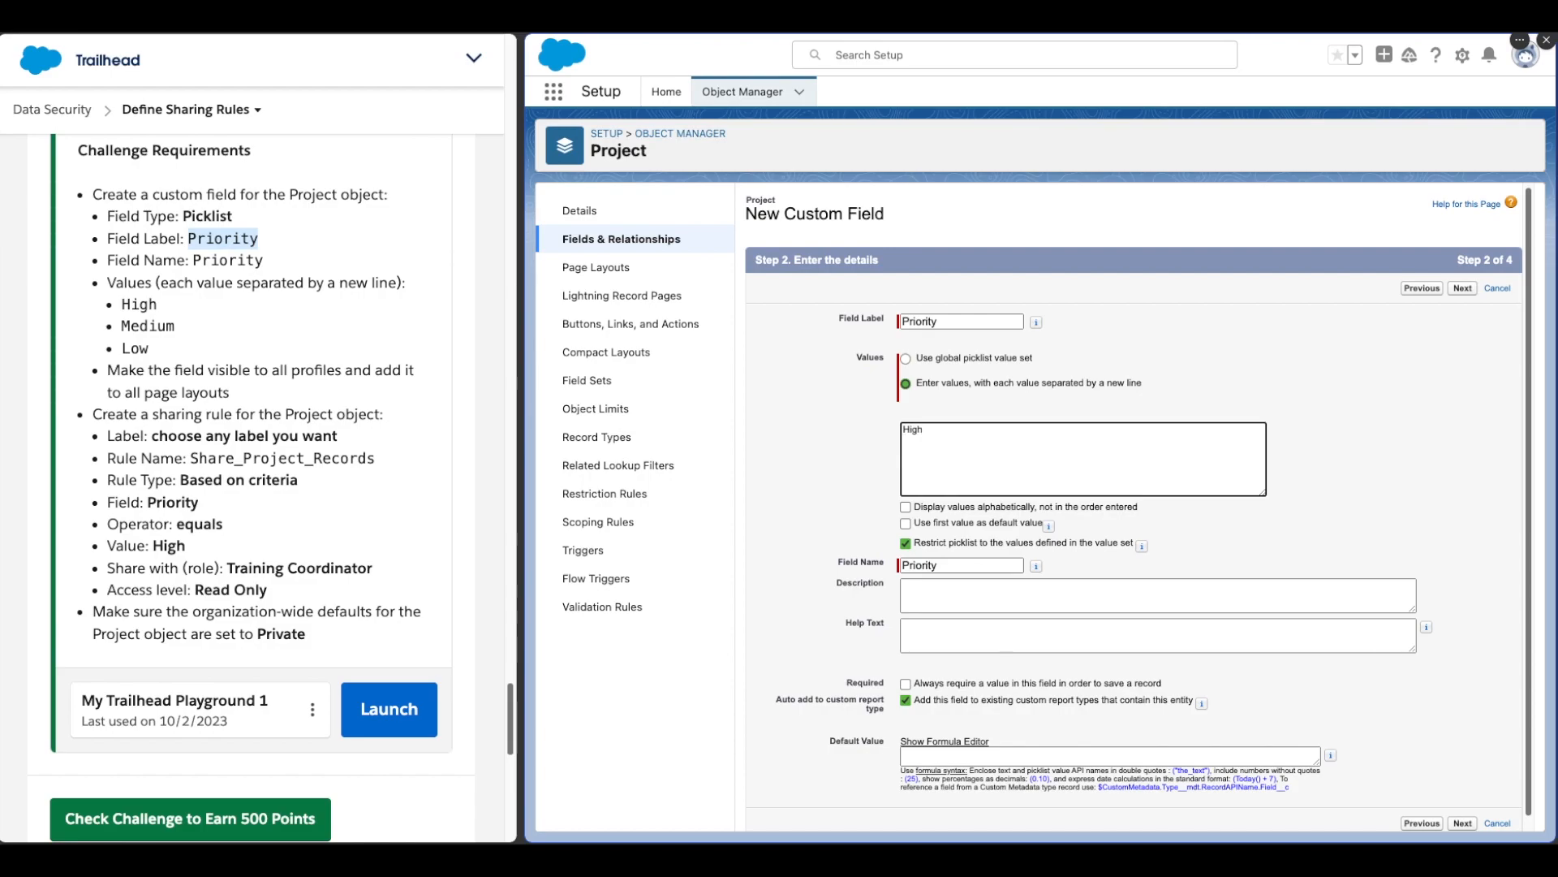
{"action": "type", "text": "High Medium L"}
{"action": "key", "text": "Return"}
{"action": "type", "text": "Low"}
{"action": "left_click", "coordinate": [844, 510]}
{"action": "scroll", "coordinate": [847, 513], "scroll_direction": "down", "scroll_amount": 1}
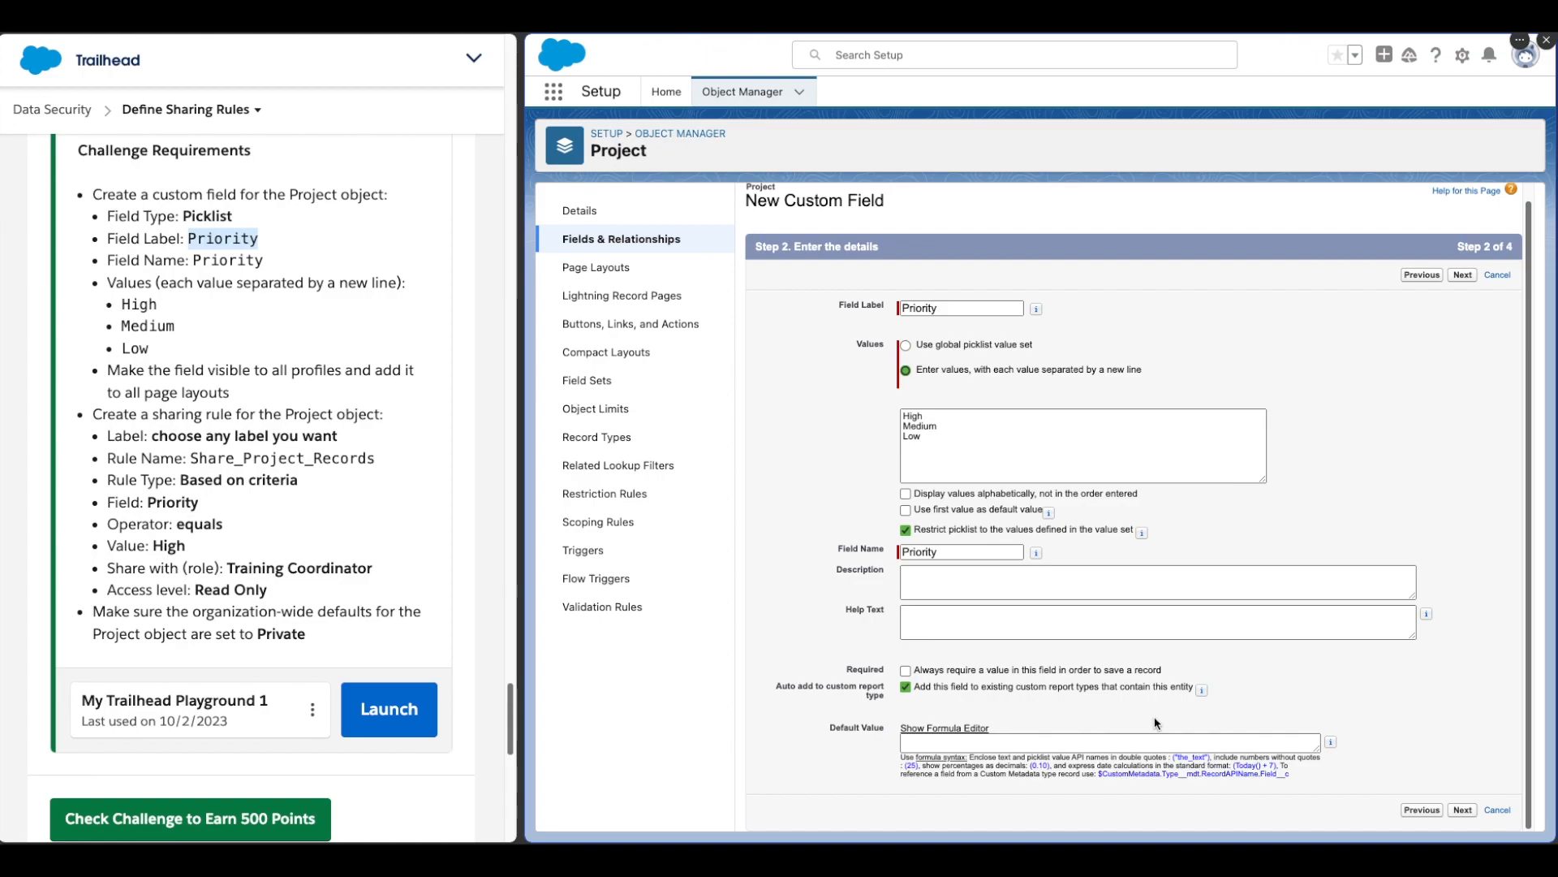
Step: Keep the field visible to all profiles, add it to the Project Layout, and save the field
{"action": "left_click_drag", "start_coordinate": [109, 369], "coordinate": [248, 388]}
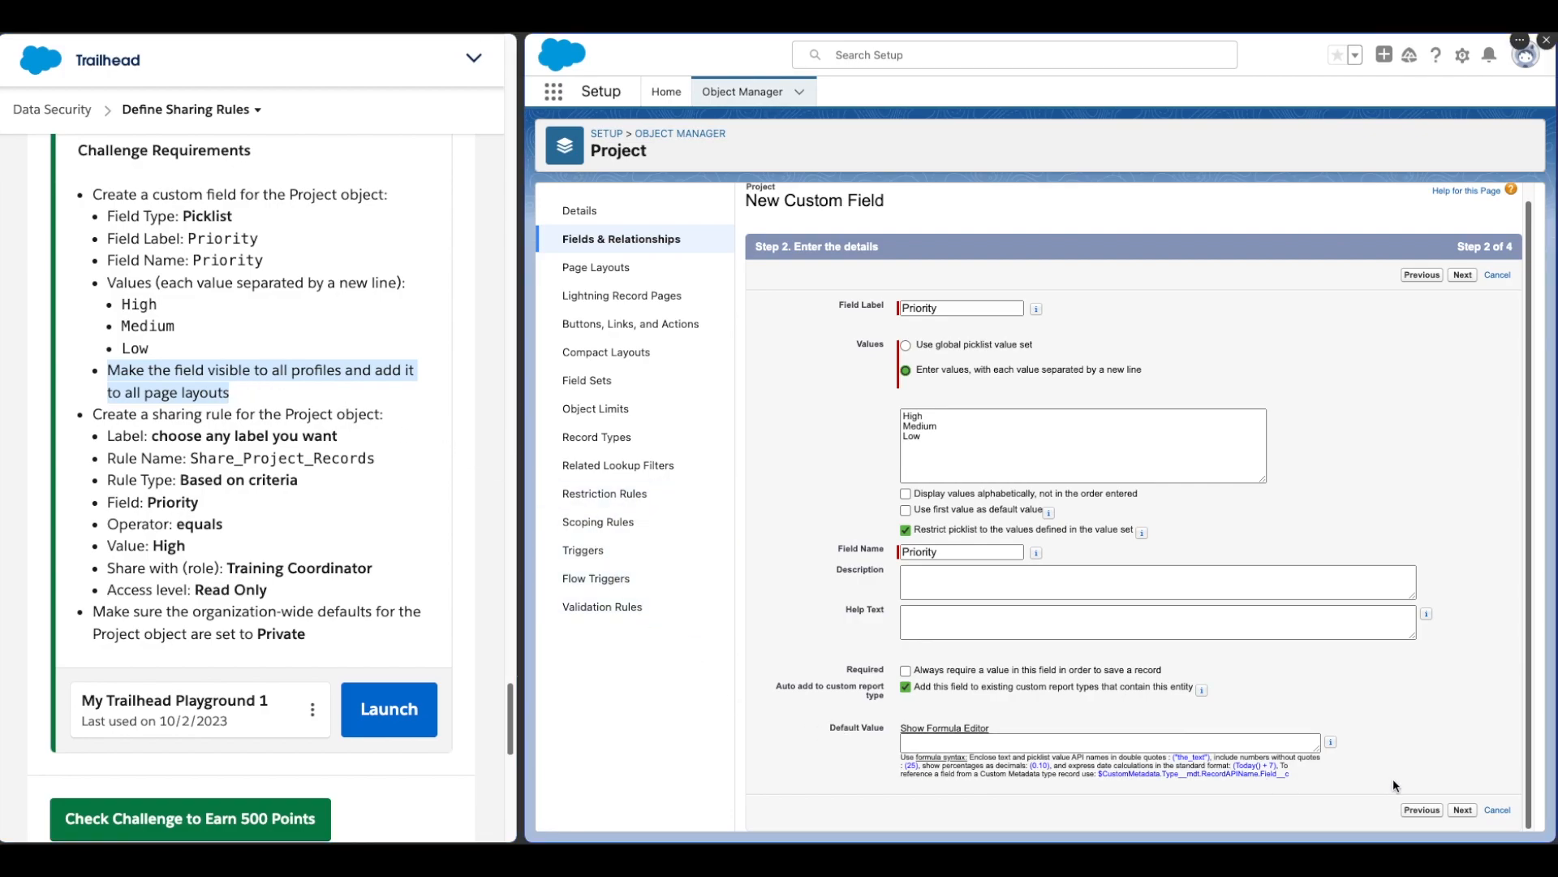
{"action": "left_click", "coordinate": [1464, 810]}
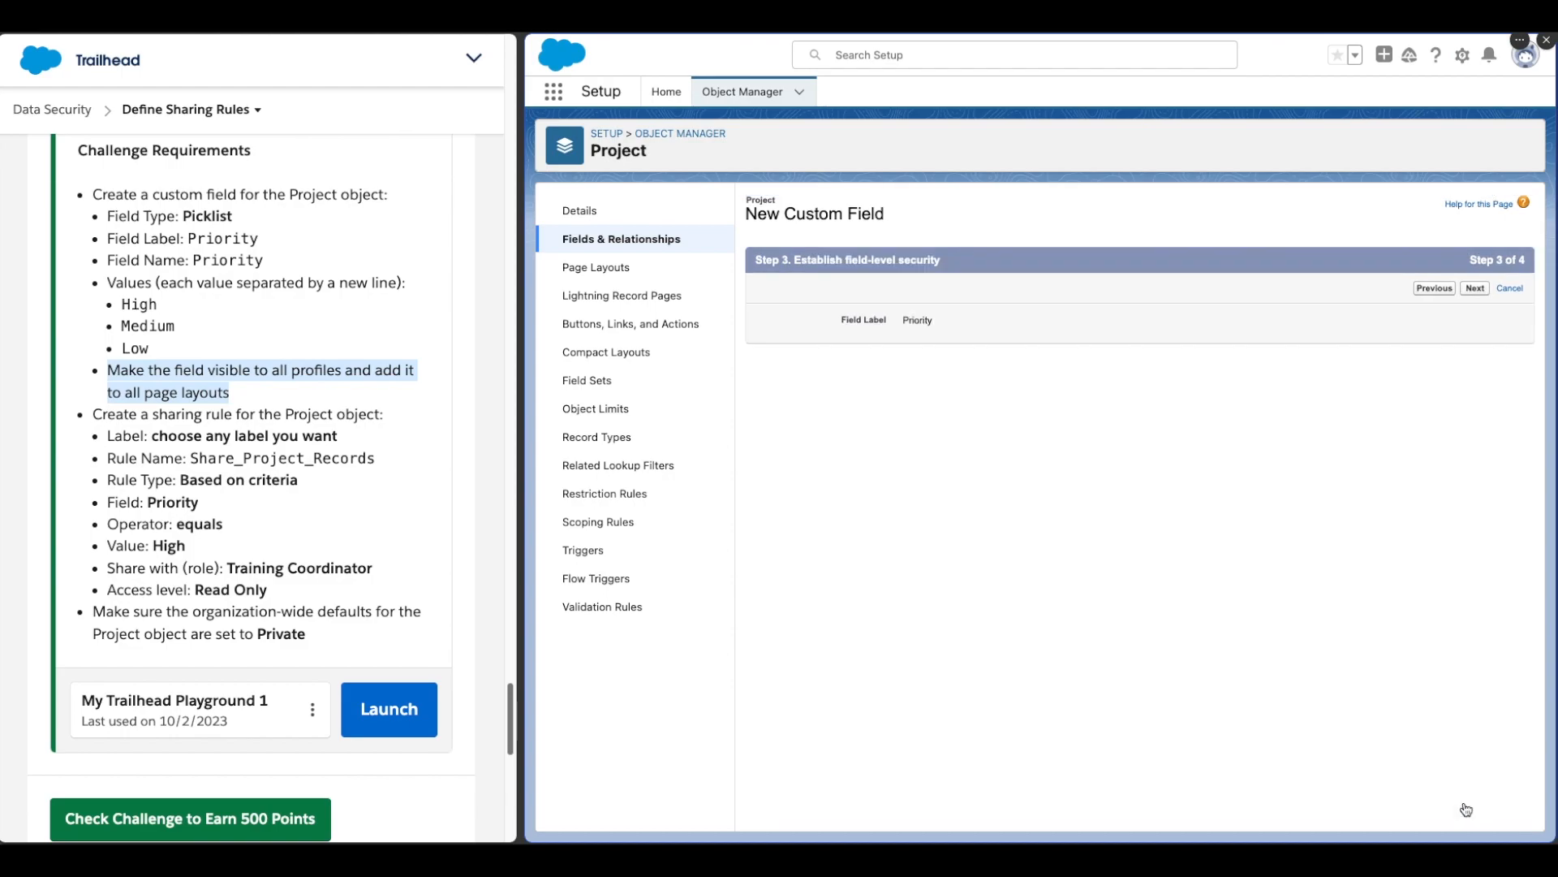
{"action": "scroll", "coordinate": [1470, 803], "scroll_direction": "down", "scroll_amount": 5}
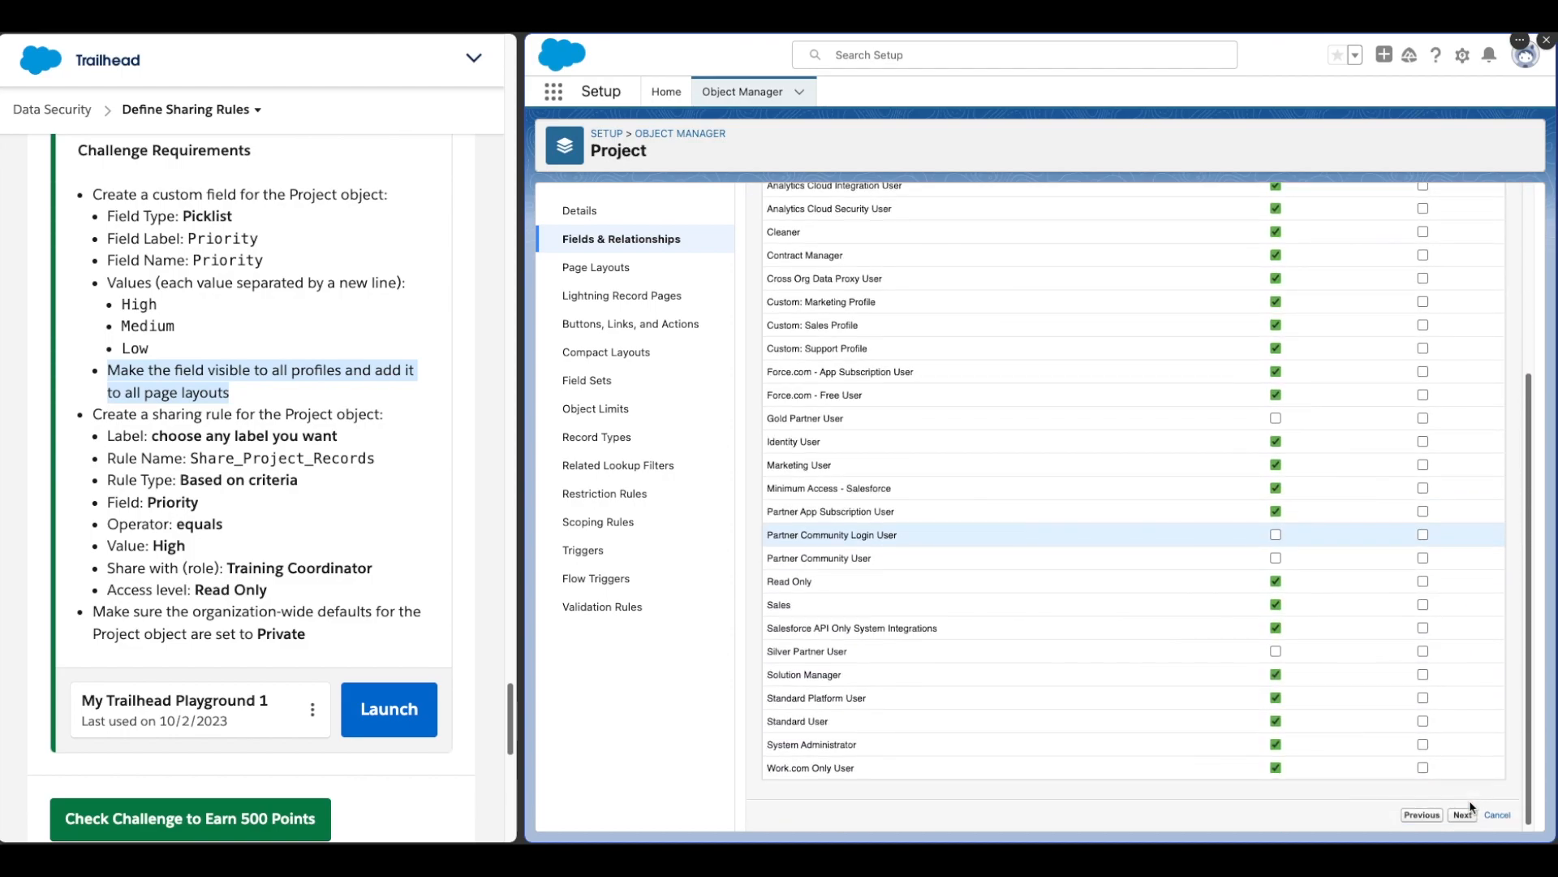
{"action": "left_click", "coordinate": [1466, 815]}
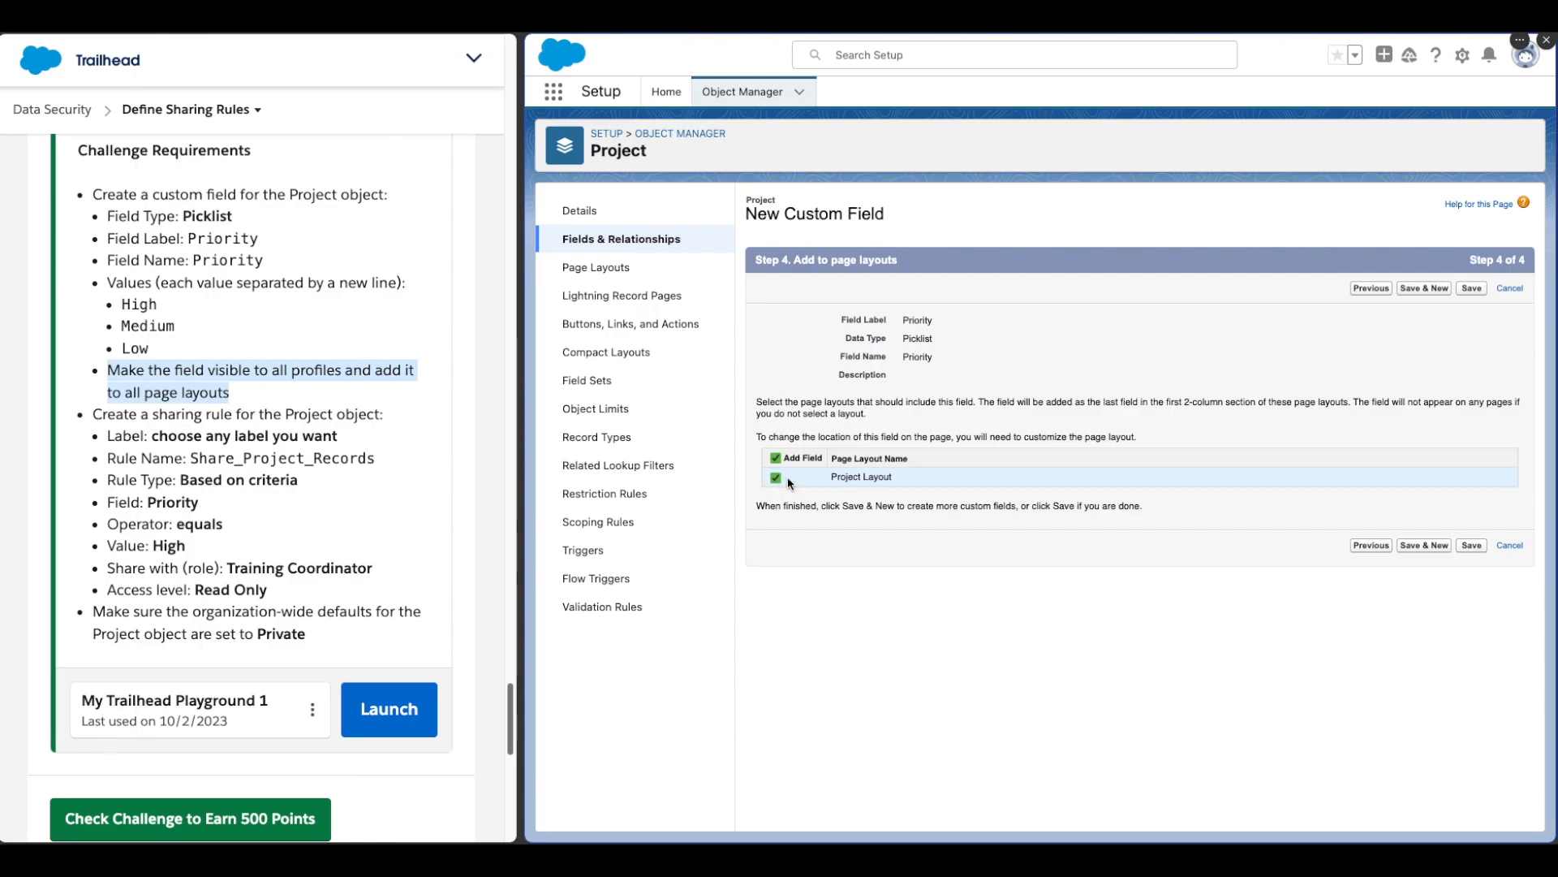
{"action": "left_click", "coordinate": [1472, 546]}
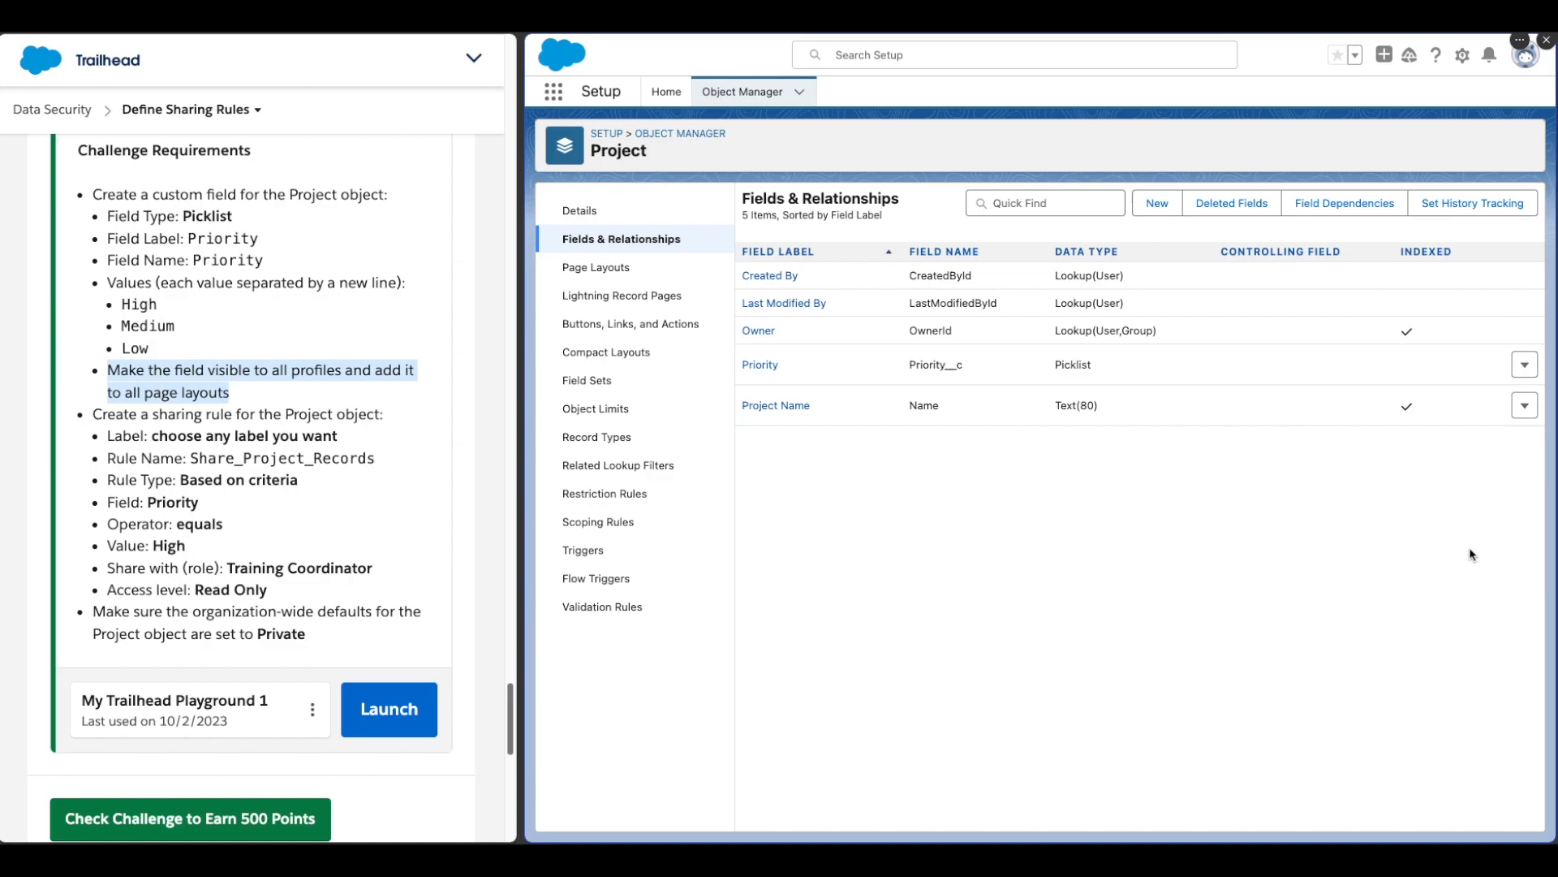
Step: Open the Sharing Settings page by searching Setup for "sharing"
{"action": "left_click", "coordinate": [680, 94]}
{"action": "left_click", "coordinate": [644, 134]}
{"action": "type", "text": "sharing"}
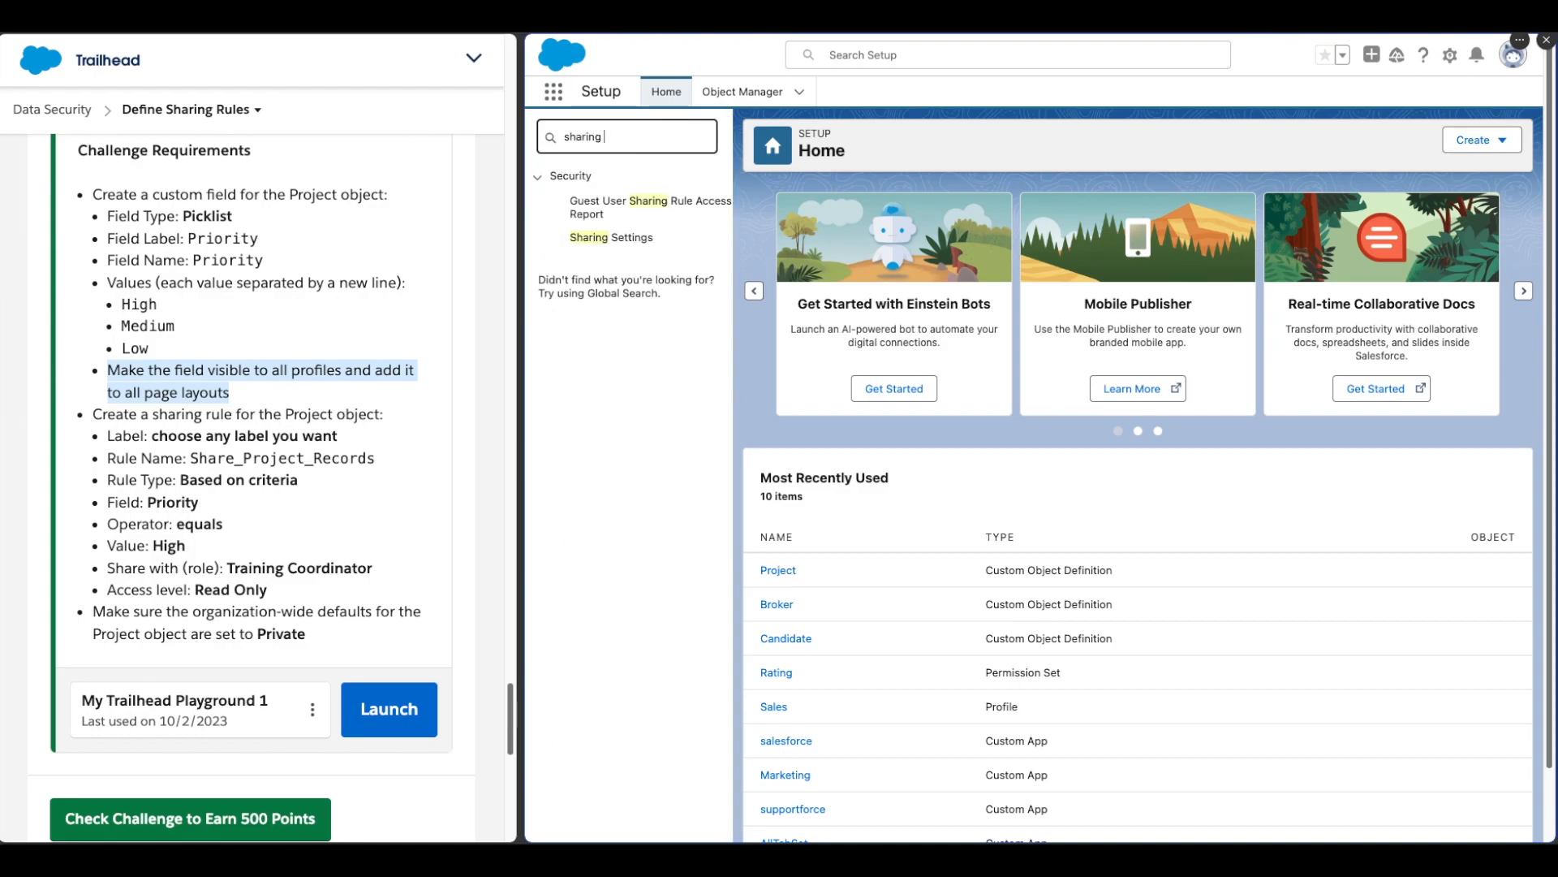
{"action": "left_click", "coordinate": [613, 237]}
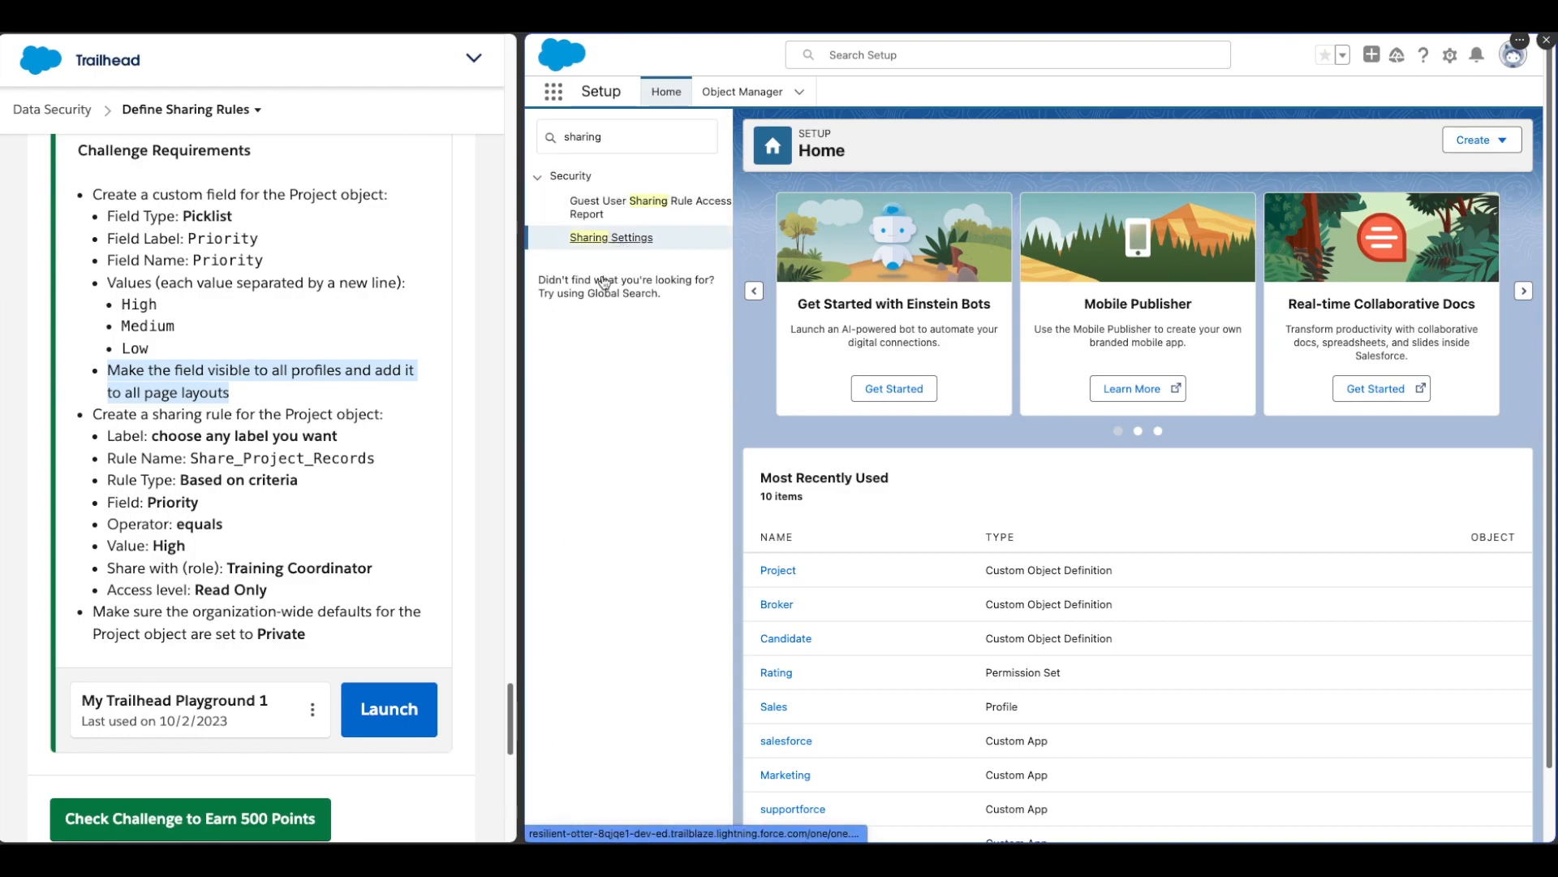
{"action": "left_click", "coordinate": [320, 453]}
{"action": "left_click", "coordinate": [617, 456]}
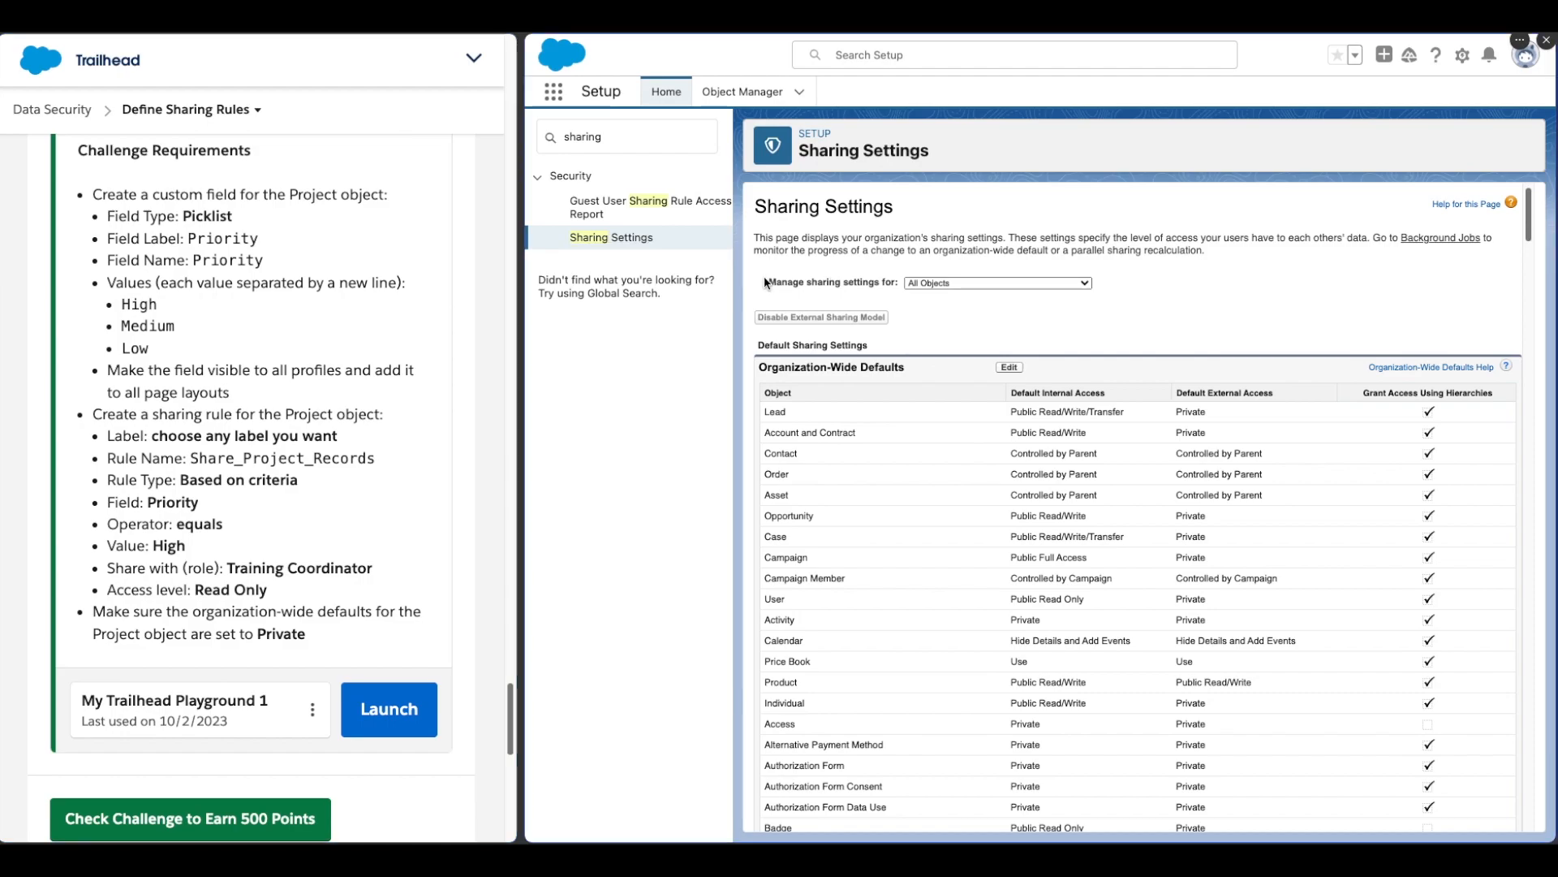
Step: Manage sharing settings for the Project object and start a new Project sharing rule
{"action": "left_click", "coordinate": [892, 280]}
{"action": "left_click", "coordinate": [956, 286]}
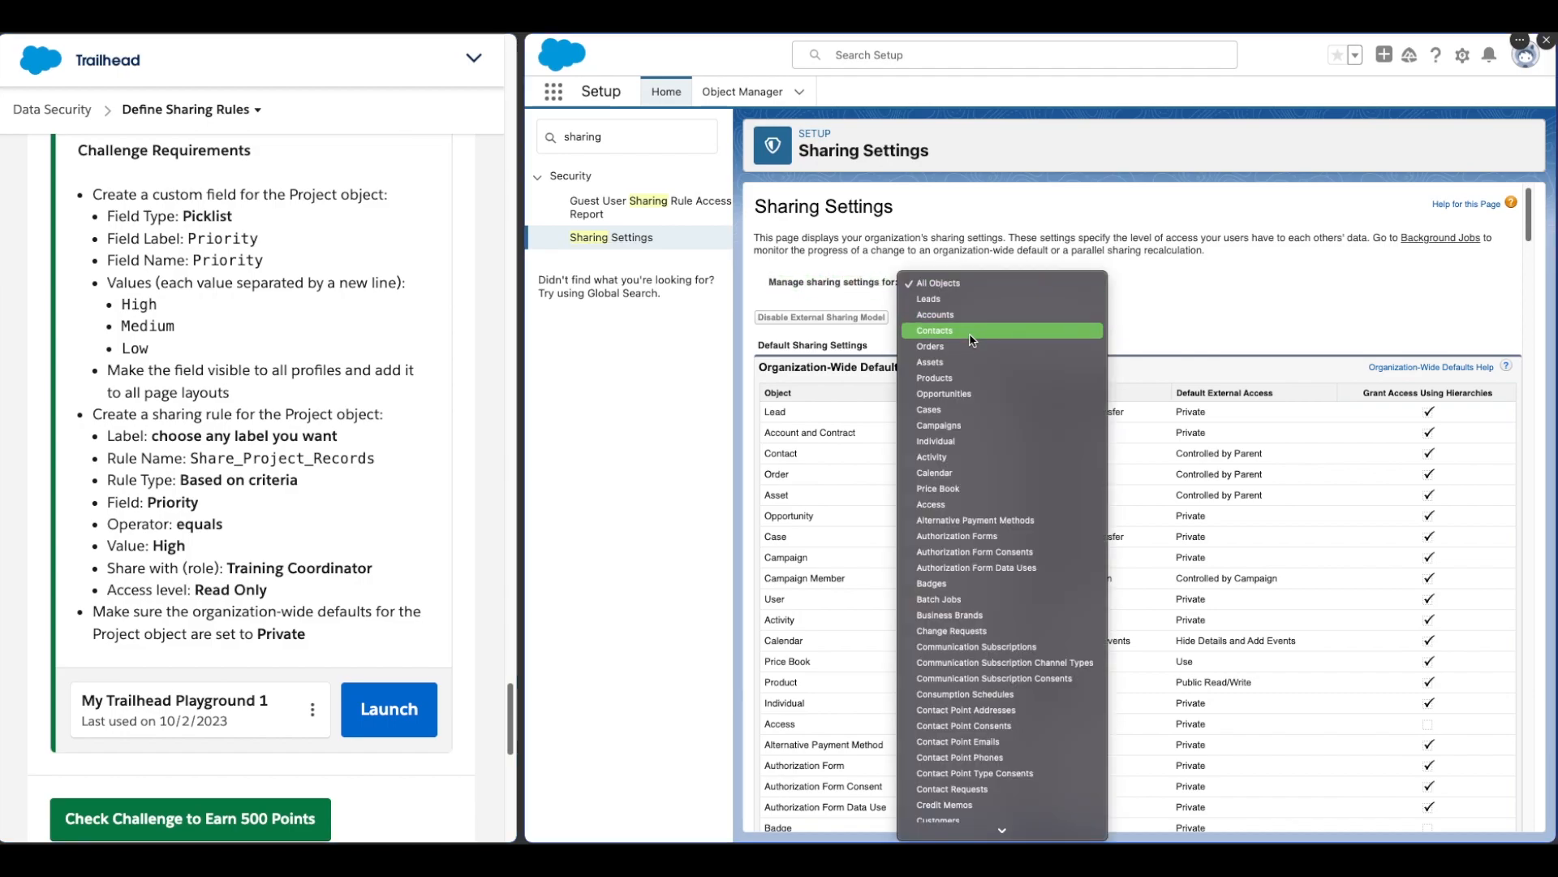
{"action": "type", "text": "proj"}
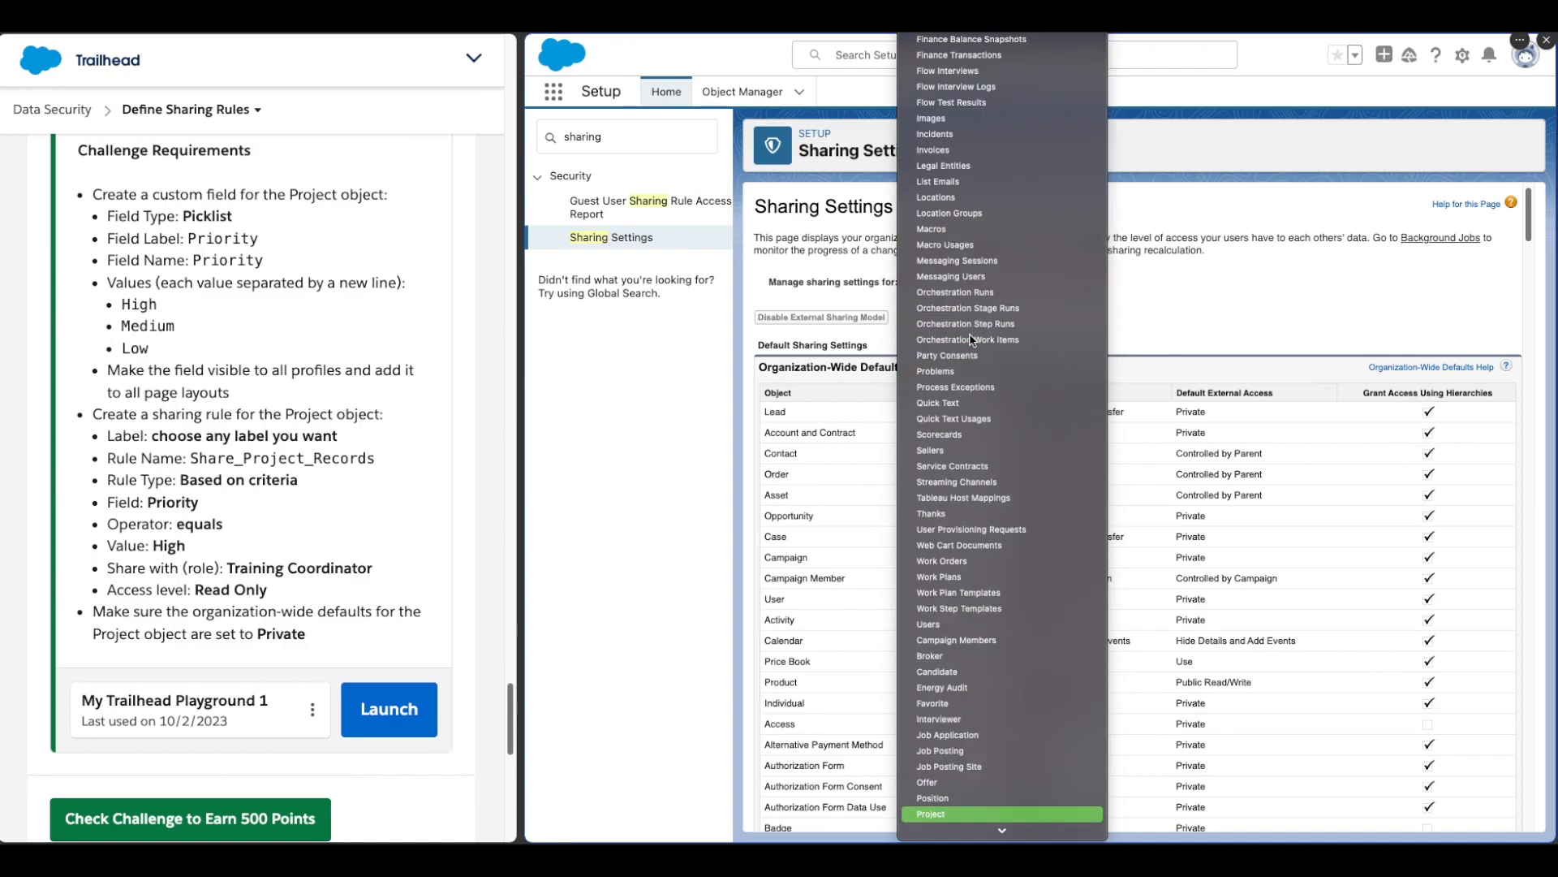
{"action": "key", "text": "Return"}
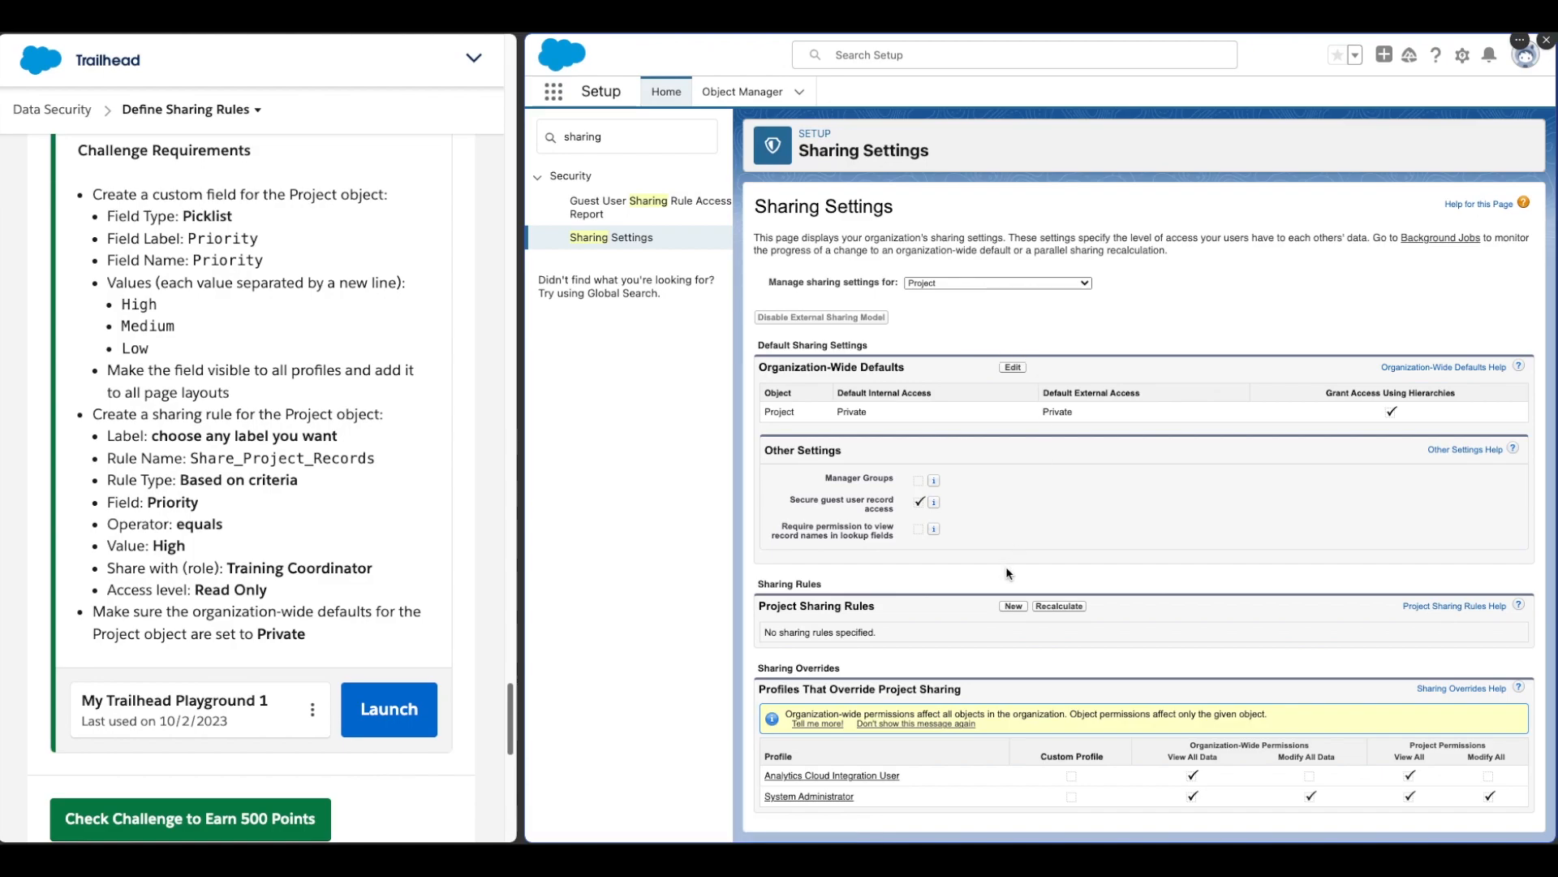
{"action": "left_click_drag", "start_coordinate": [759, 606], "coordinate": [893, 607]}
{"action": "left_click", "coordinate": [897, 607]}
{"action": "left_click", "coordinate": [1013, 608]}
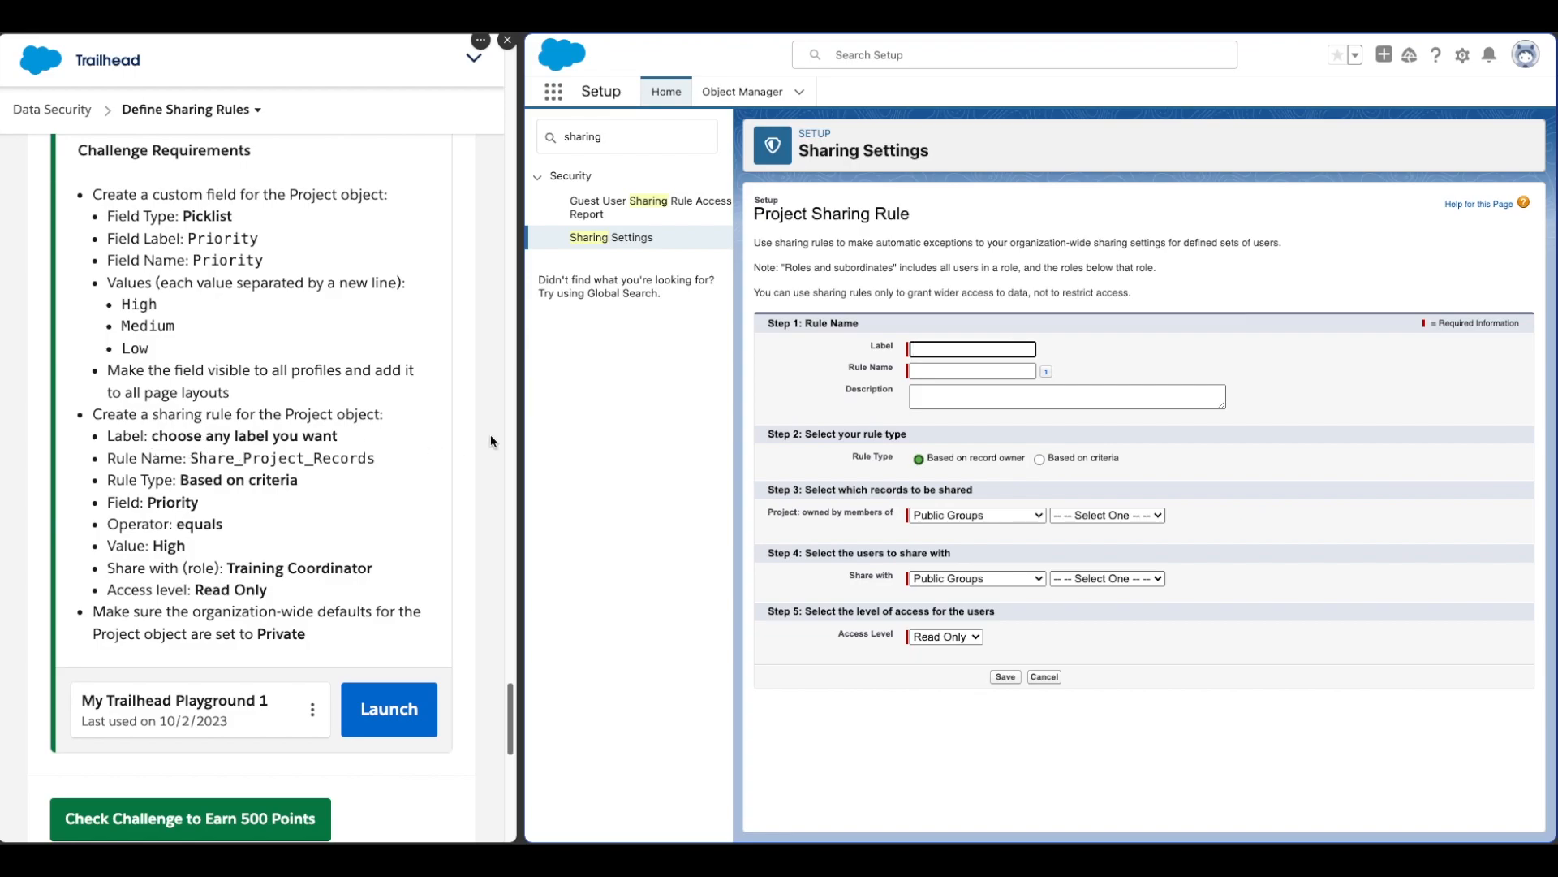
Step: Label the sharing rule Sharing_High_P_Project
{"action": "type", "text": "Sharing_High"}
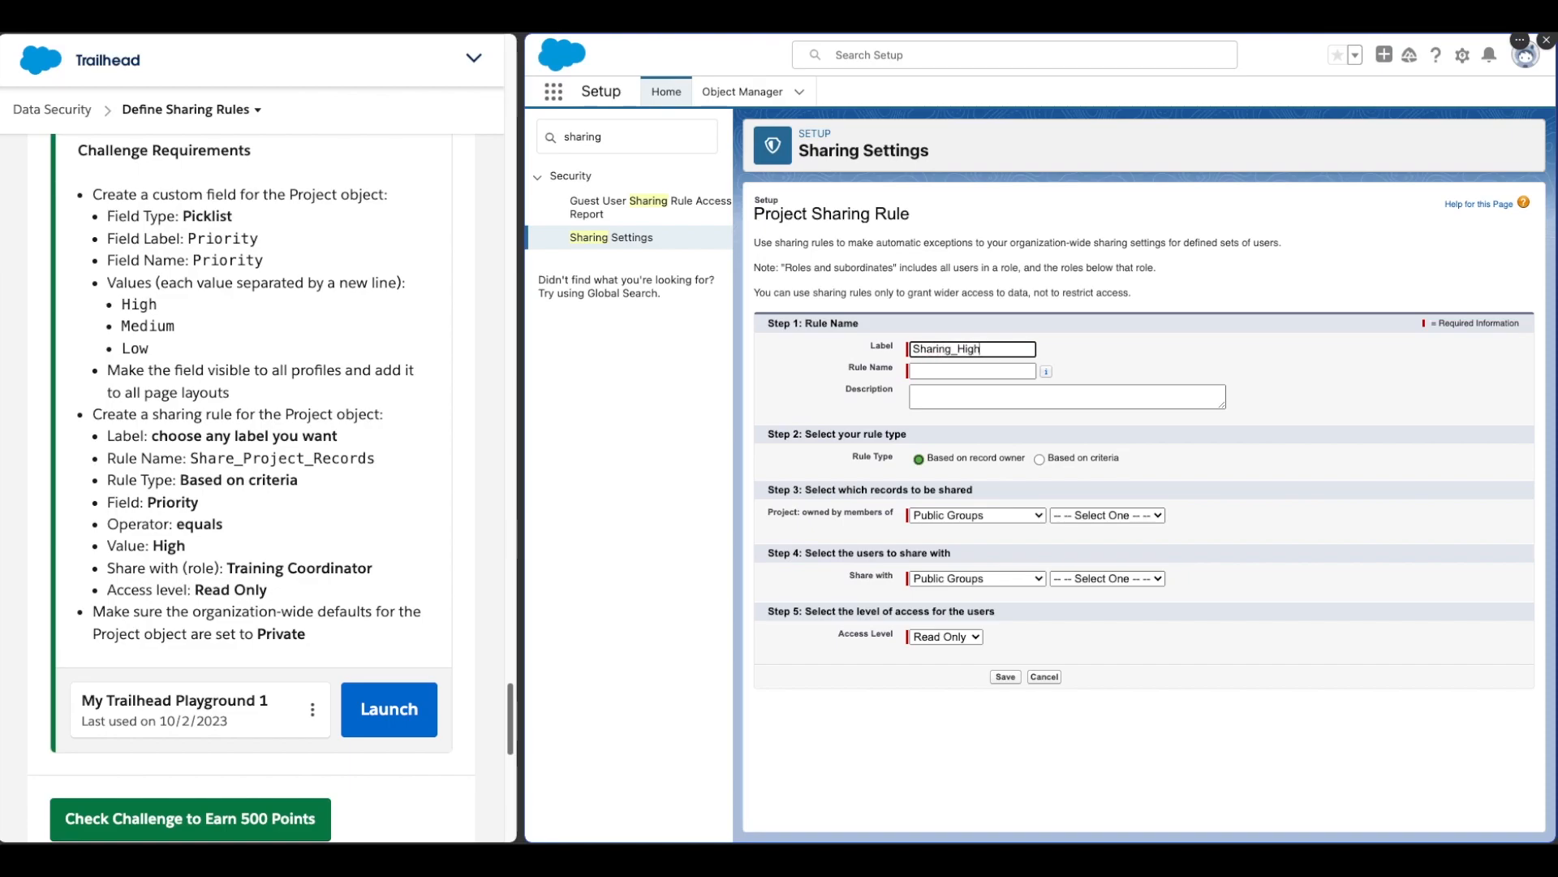
{"action": "type", "text": "_P_Project"}
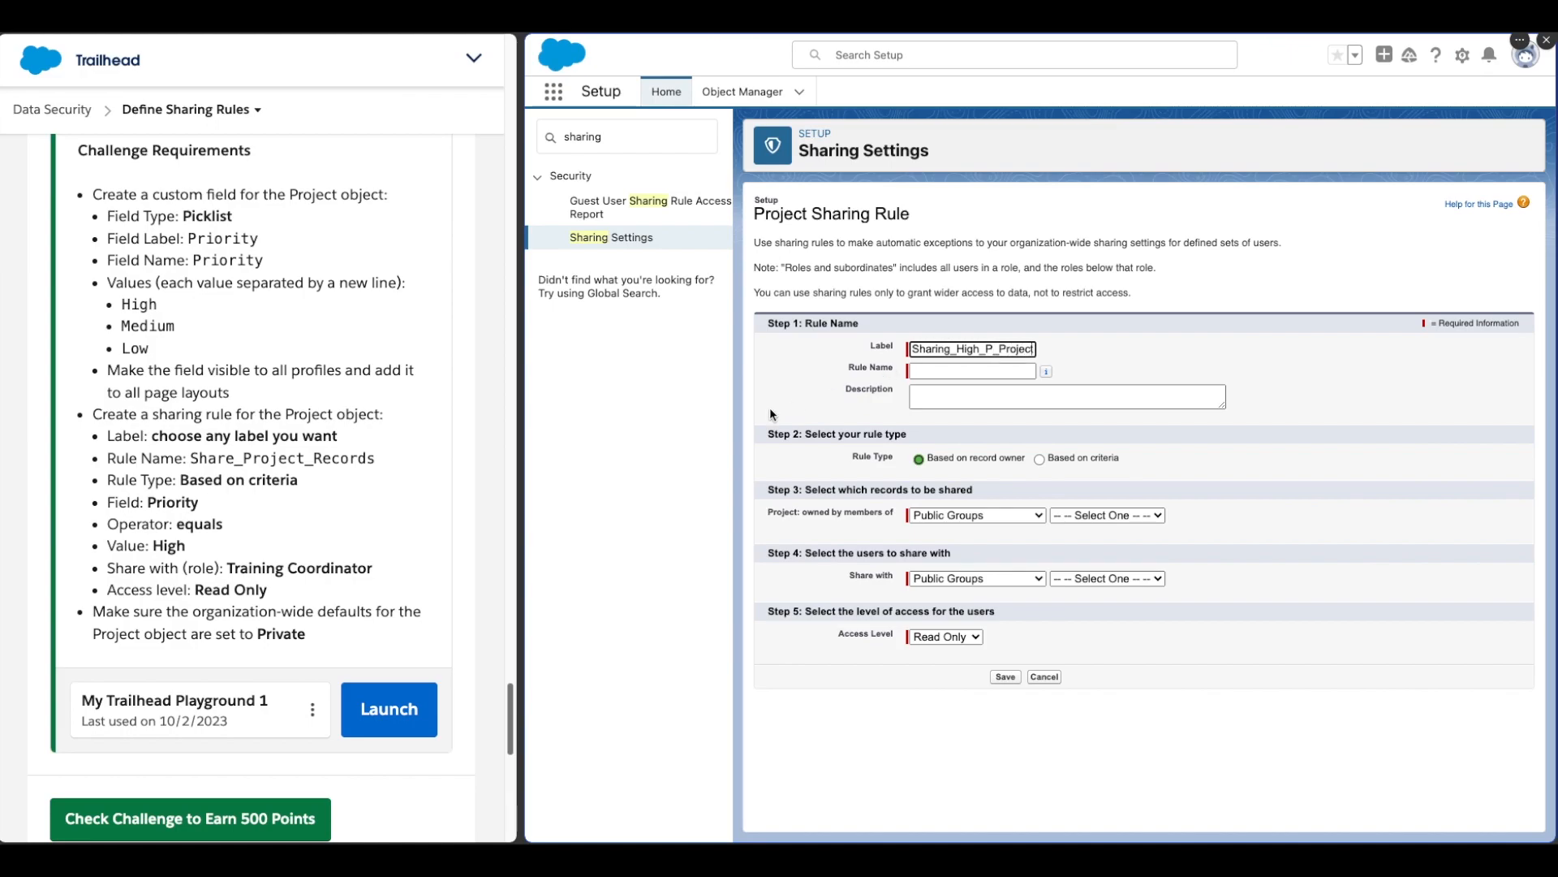
Step: Copy Share_Project_Records from the challenge text and paste it as the rule name
{"action": "left_click", "coordinate": [330, 476]}
{"action": "left_click_drag", "start_coordinate": [190, 460], "coordinate": [378, 468]}
{"action": "key", "text": "ctrl+c"}
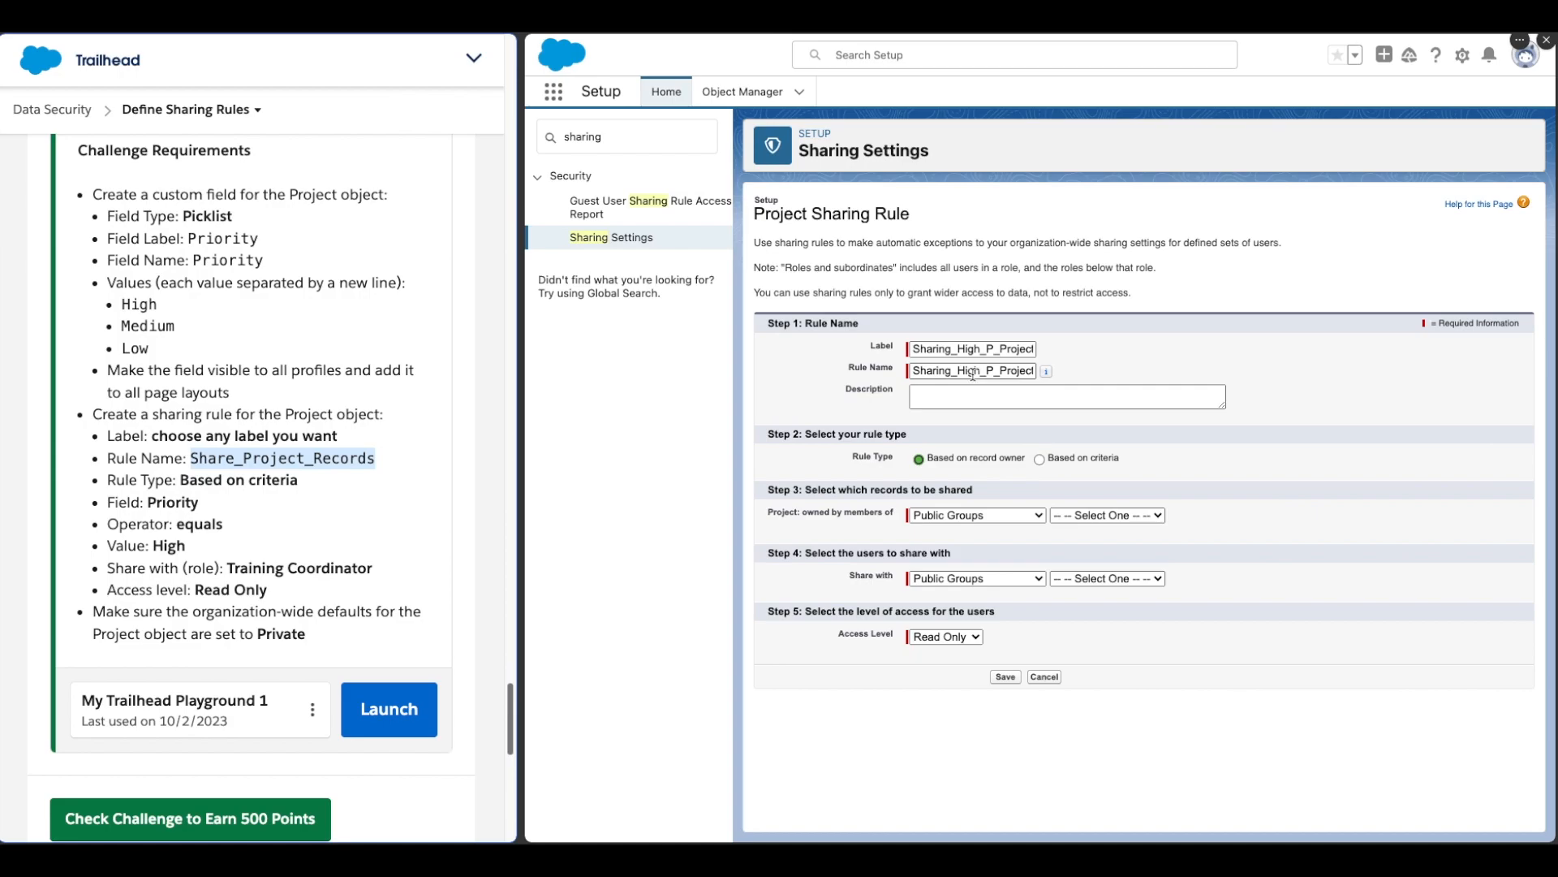
{"action": "double_click", "coordinate": [1005, 375]}
{"action": "key", "text": "ctrl+v"}
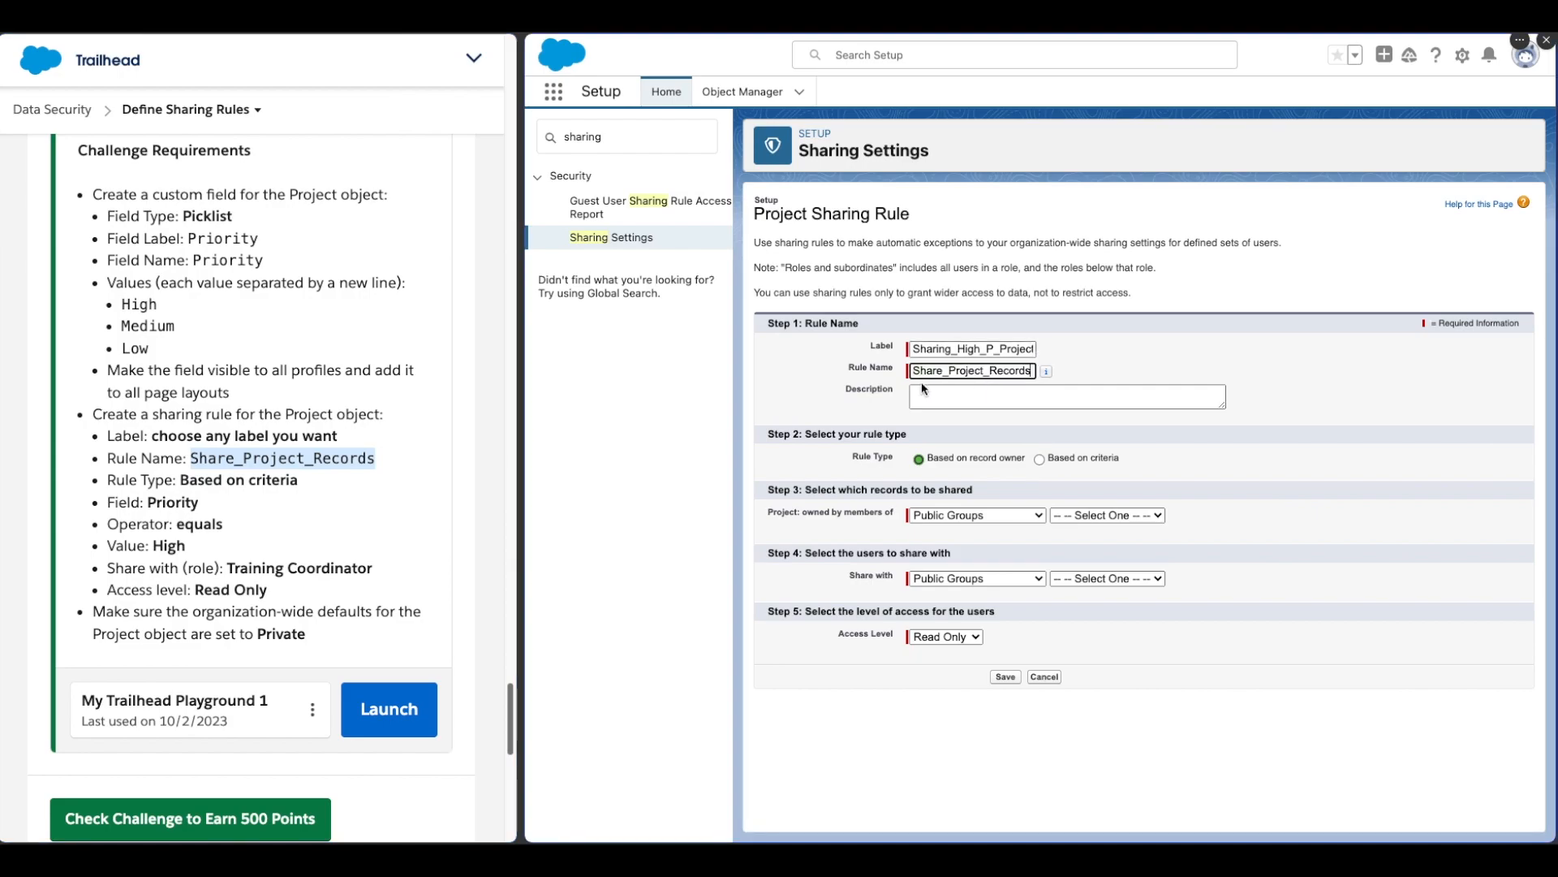
Step: Choose the criteria-based rule type and set the criterion Priority equals High
{"action": "left_click", "coordinate": [847, 407]}
{"action": "left_click", "coordinate": [1036, 457]}
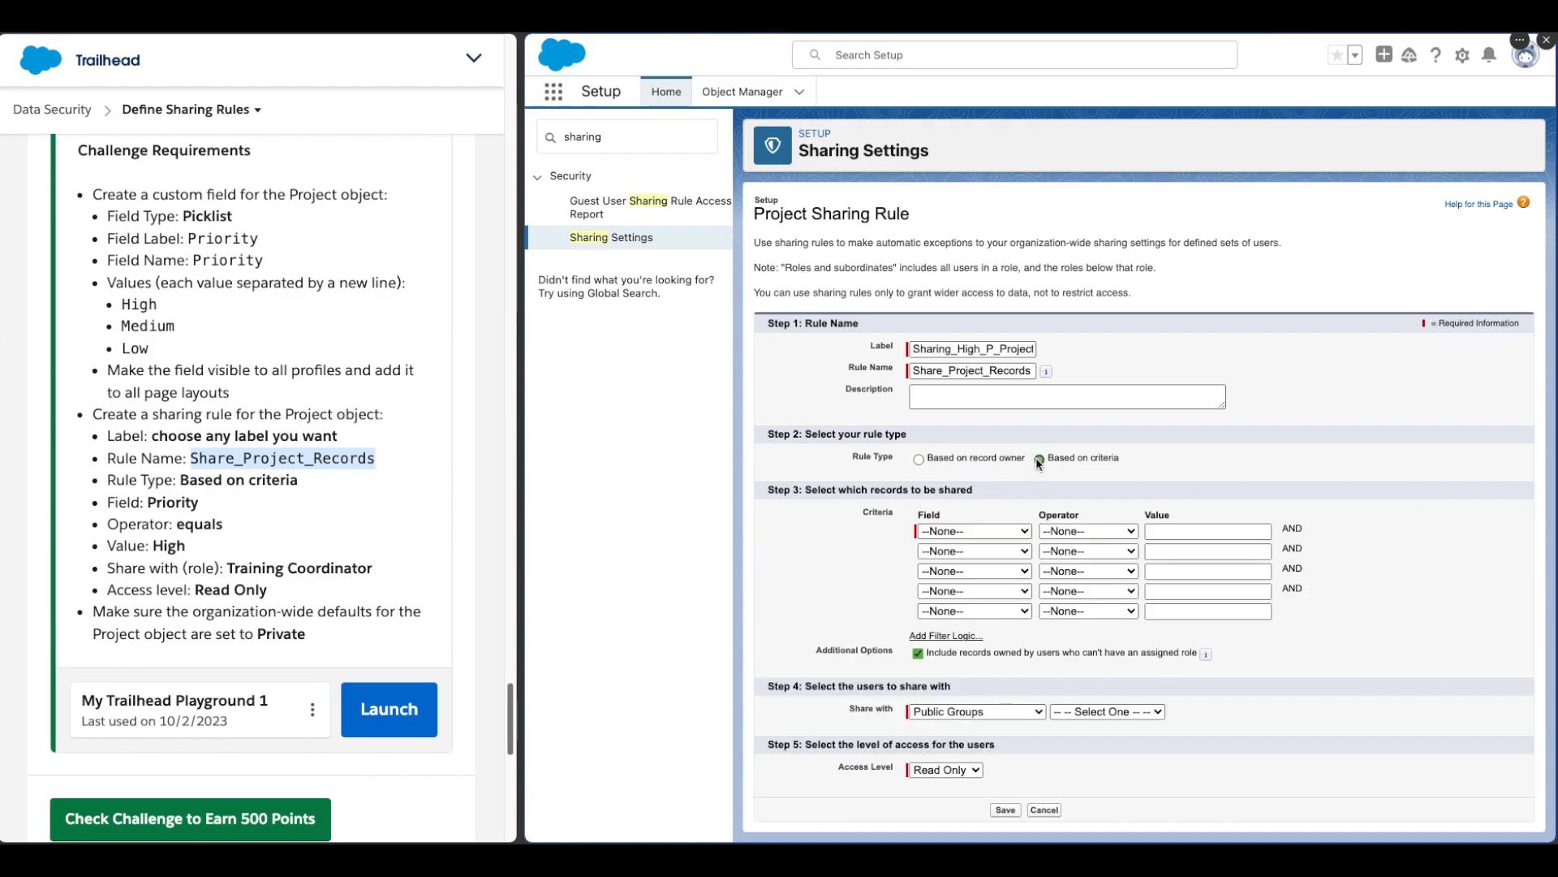
{"action": "left_click", "coordinate": [999, 531]}
{"action": "left_click", "coordinate": [982, 605]}
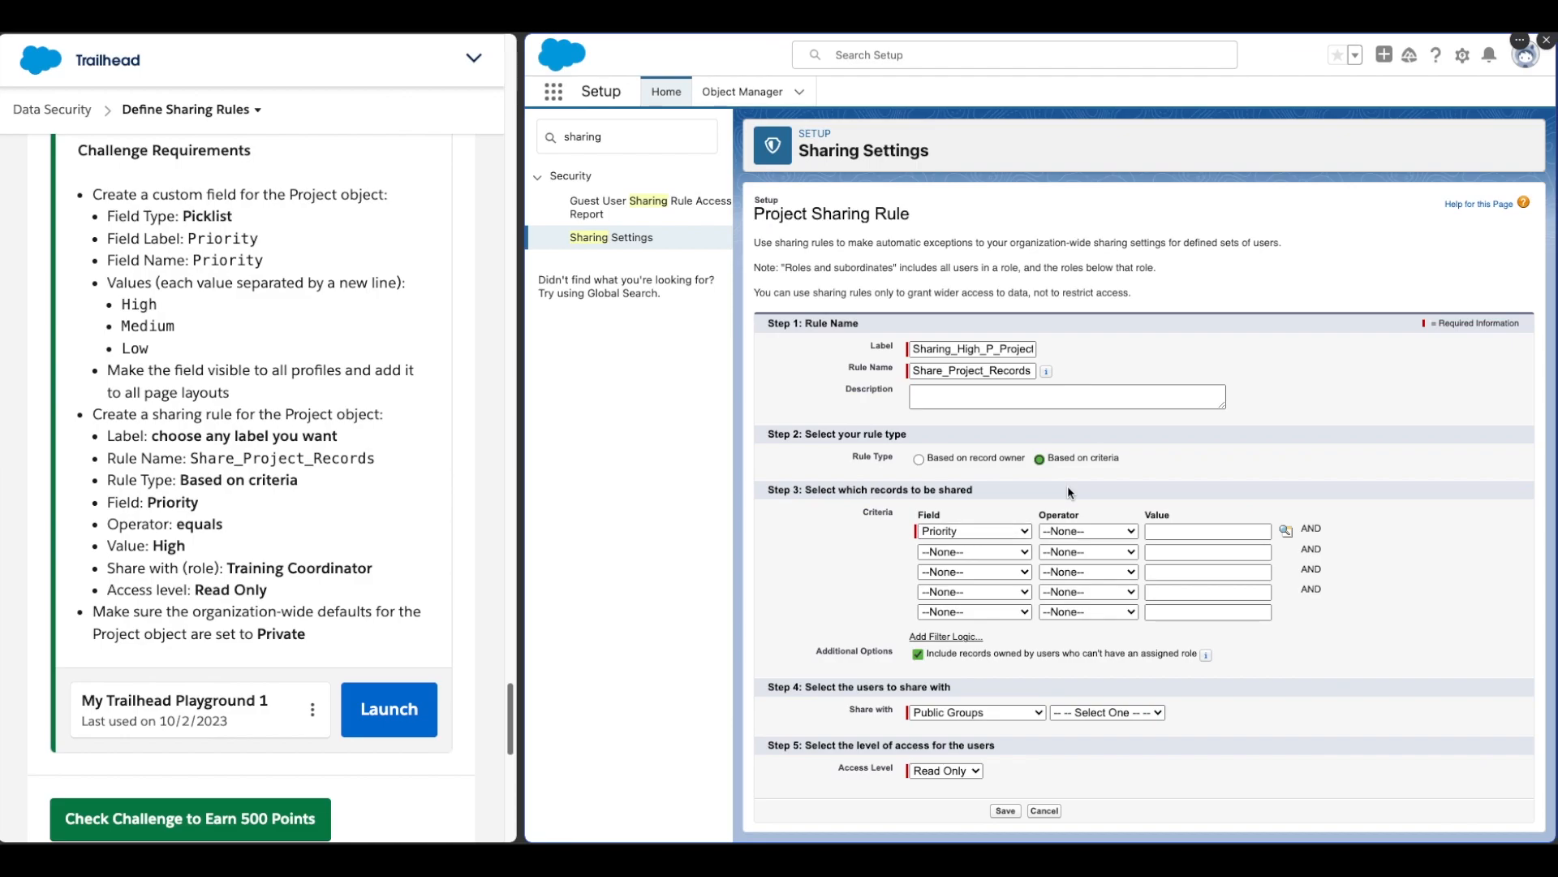
{"action": "left_click", "coordinate": [1093, 532]}
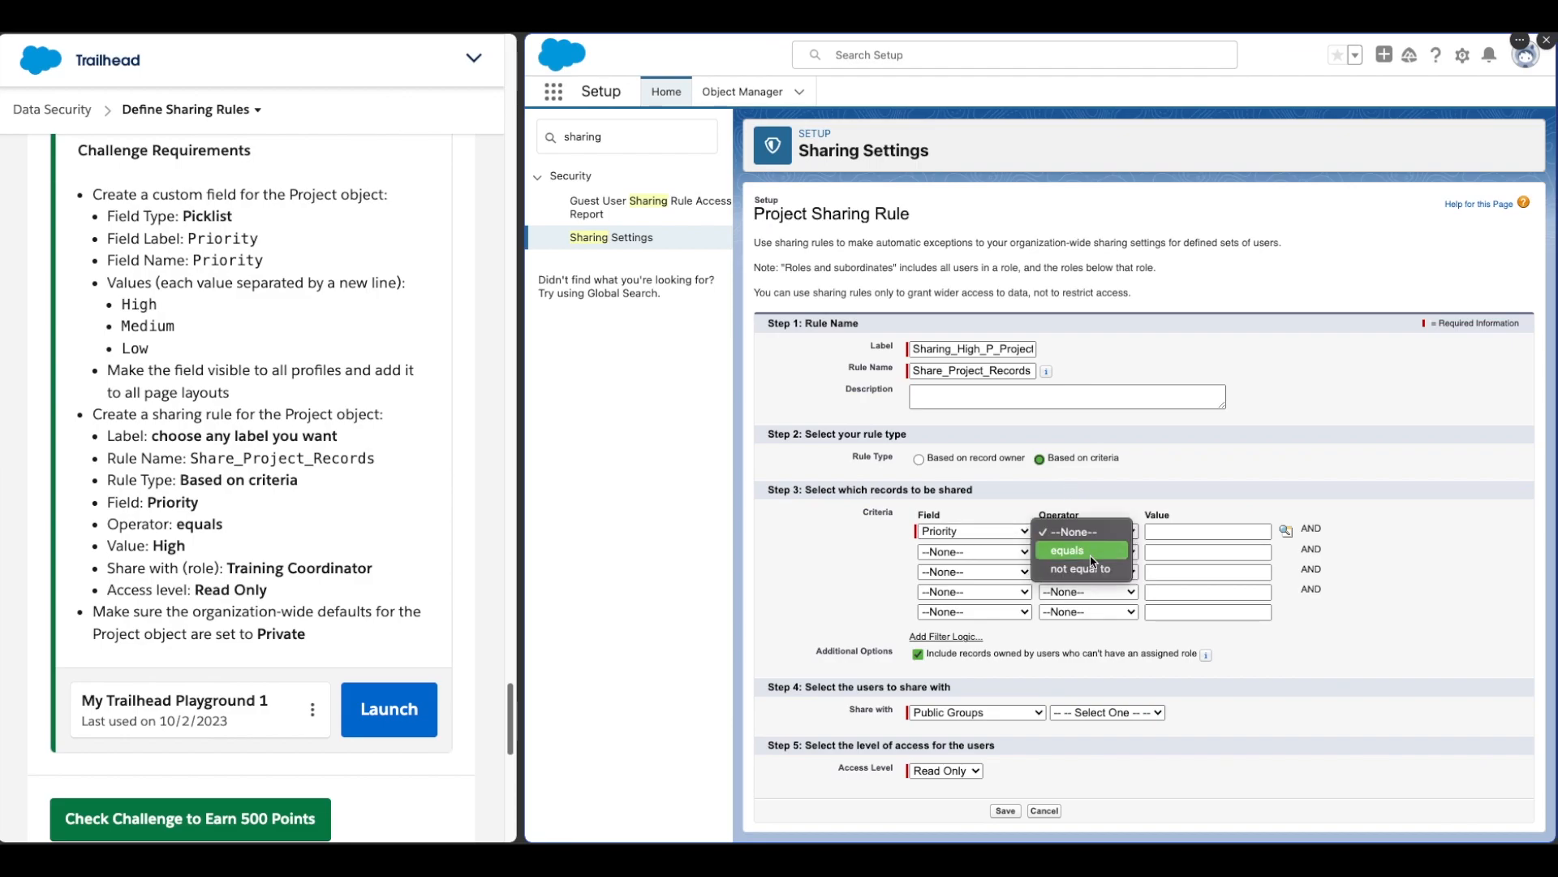
{"action": "left_click", "coordinate": [1076, 549]}
{"action": "left_click", "coordinate": [1209, 532]}
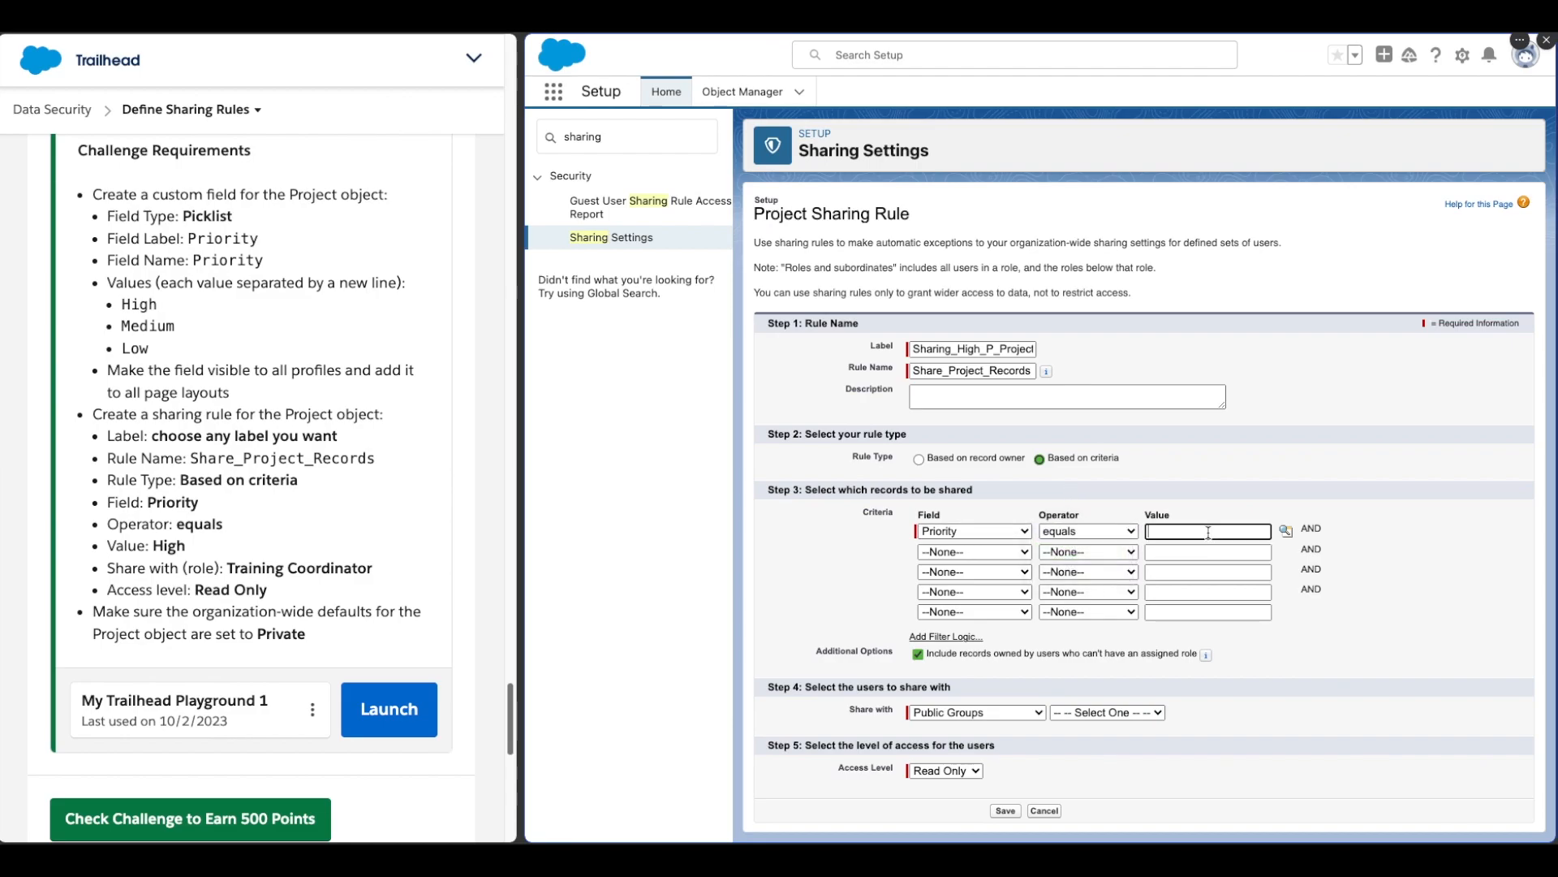
{"action": "type", "text": "High"}
Step: Share the matching records with the Training Coordinator role
{"action": "left_click", "coordinate": [1195, 516]}
{"action": "left_click", "coordinate": [971, 714]}
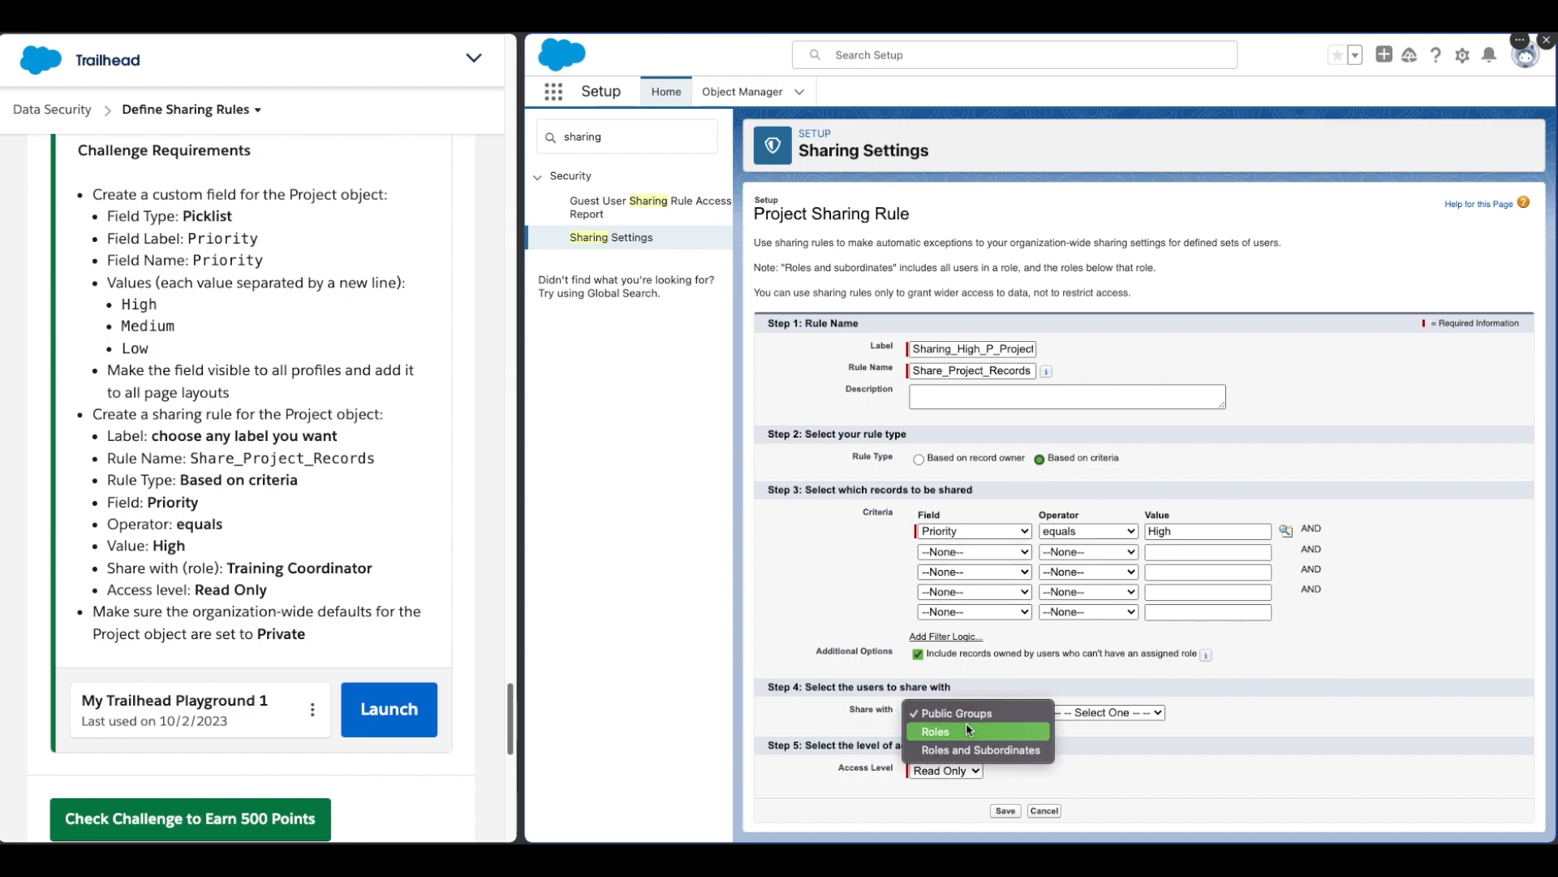
{"action": "left_click", "coordinate": [966, 729]}
{"action": "left_click", "coordinate": [1152, 713]}
{"action": "scroll", "coordinate": [1141, 752], "scroll_direction": "down", "scroll_amount": 5}
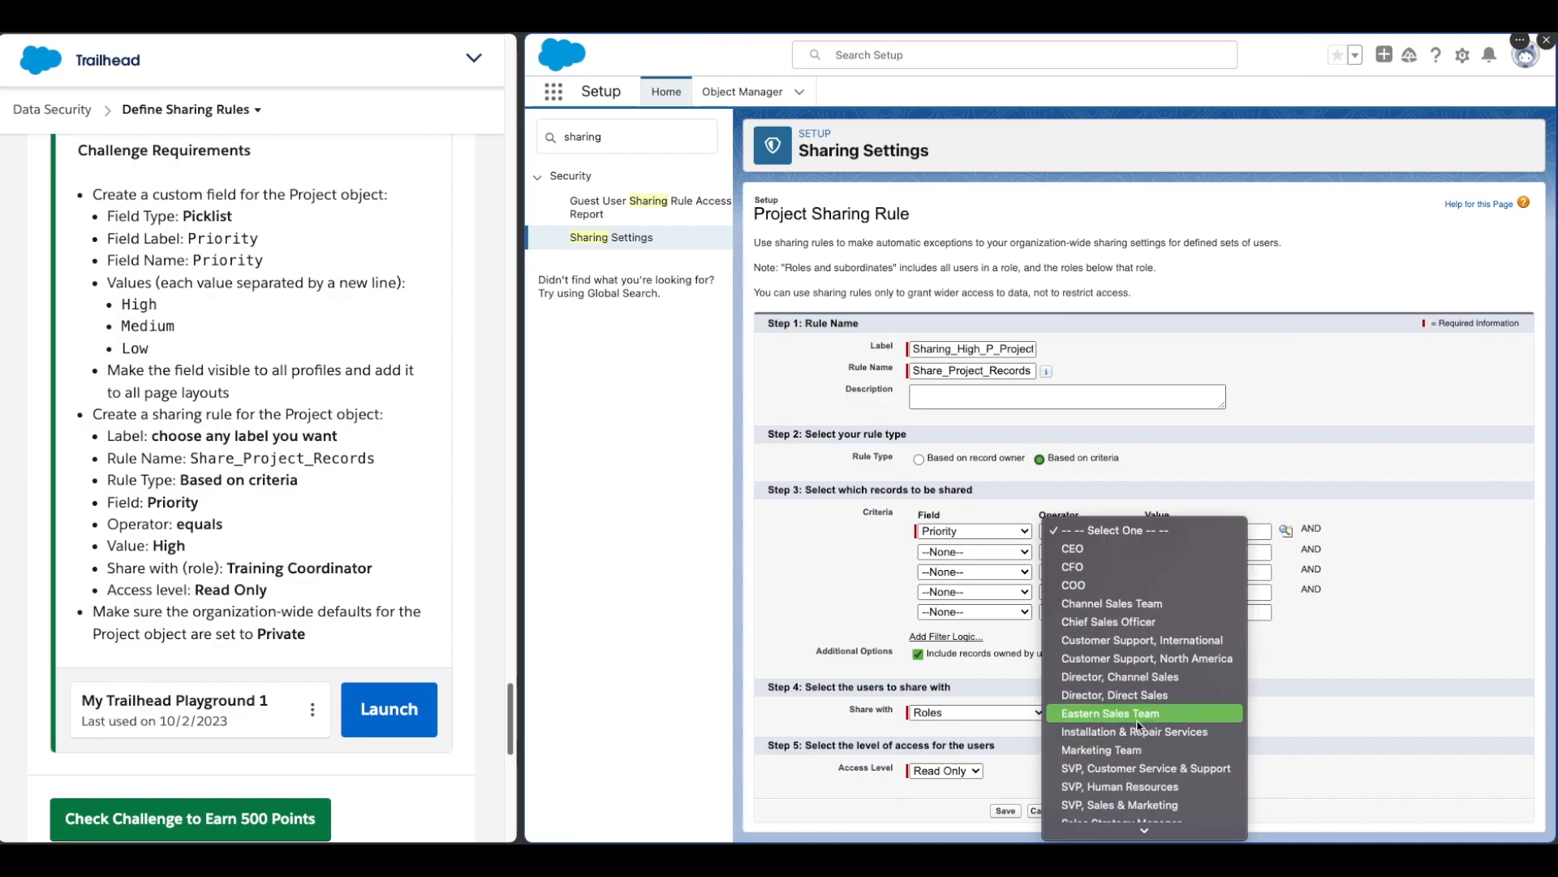
{"action": "key", "text": "t"}
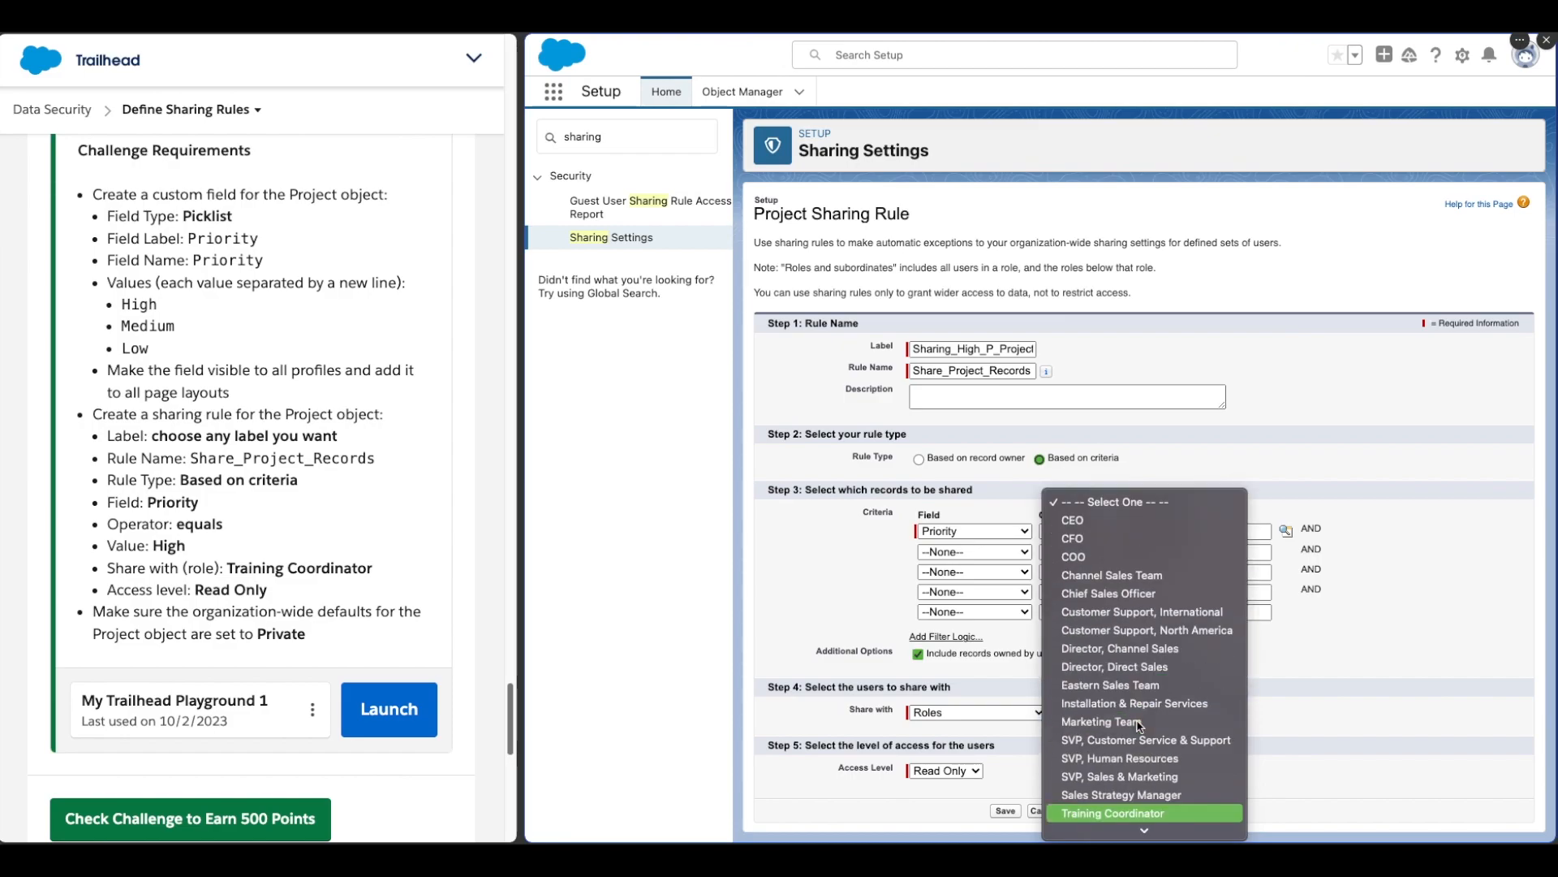
{"action": "key", "text": "Return"}
{"action": "left_click", "coordinate": [1127, 766]}
Step: Compare the rule's access level with the remaining challenge requirements
{"action": "left_click_drag", "start_coordinate": [189, 590], "coordinate": [268, 590]}
{"action": "left_click", "coordinate": [956, 768]}
{"action": "left_click", "coordinate": [953, 771]}
{"action": "left_click", "coordinate": [953, 771]}
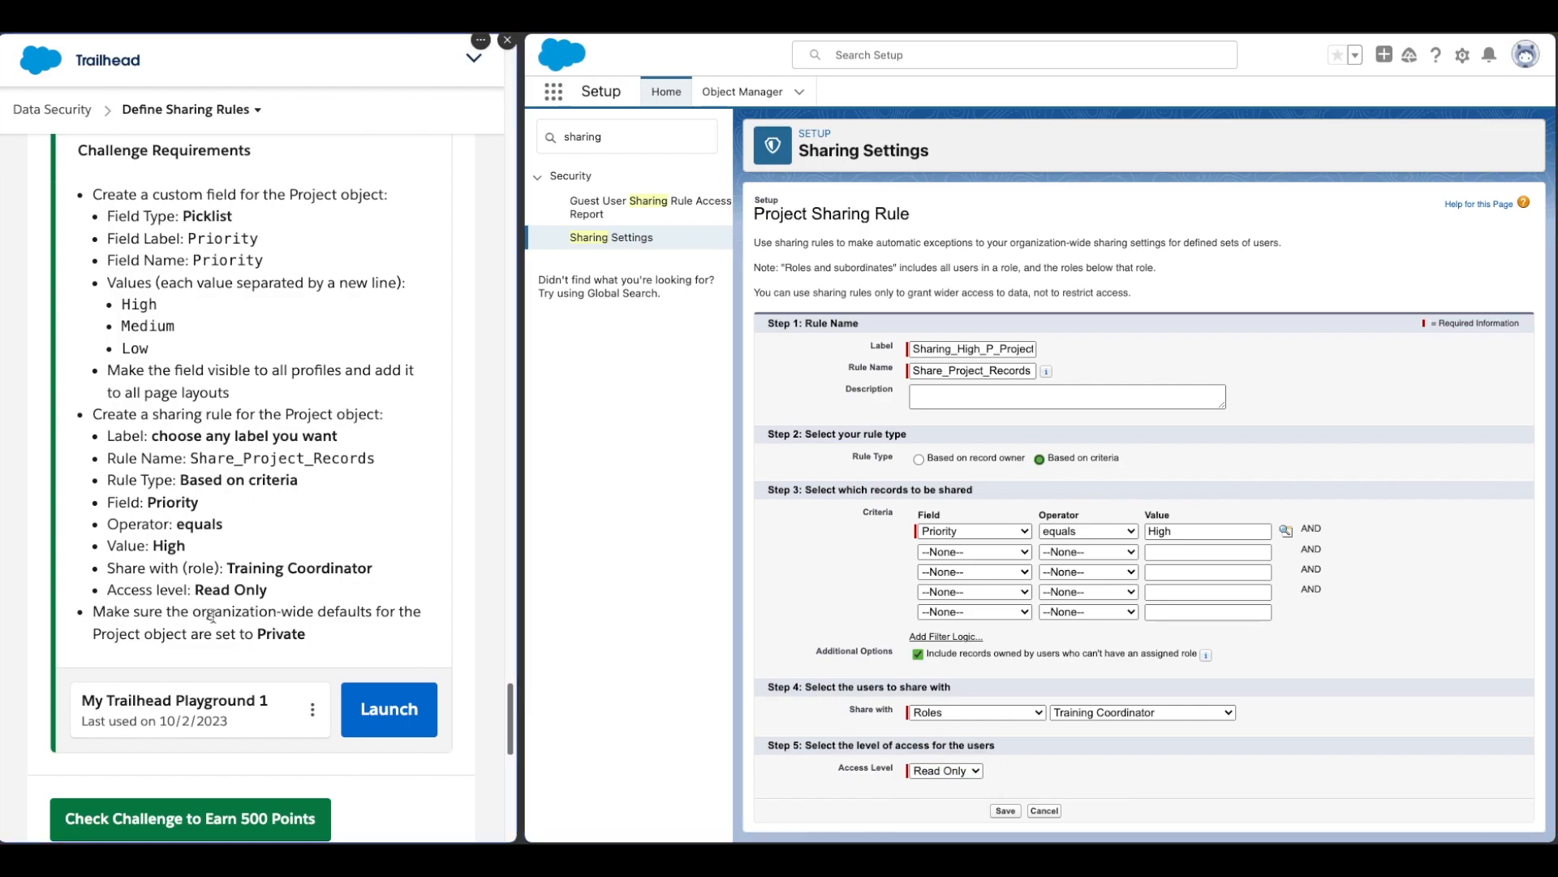
{"action": "left_click_drag", "start_coordinate": [92, 610], "coordinate": [338, 632]}
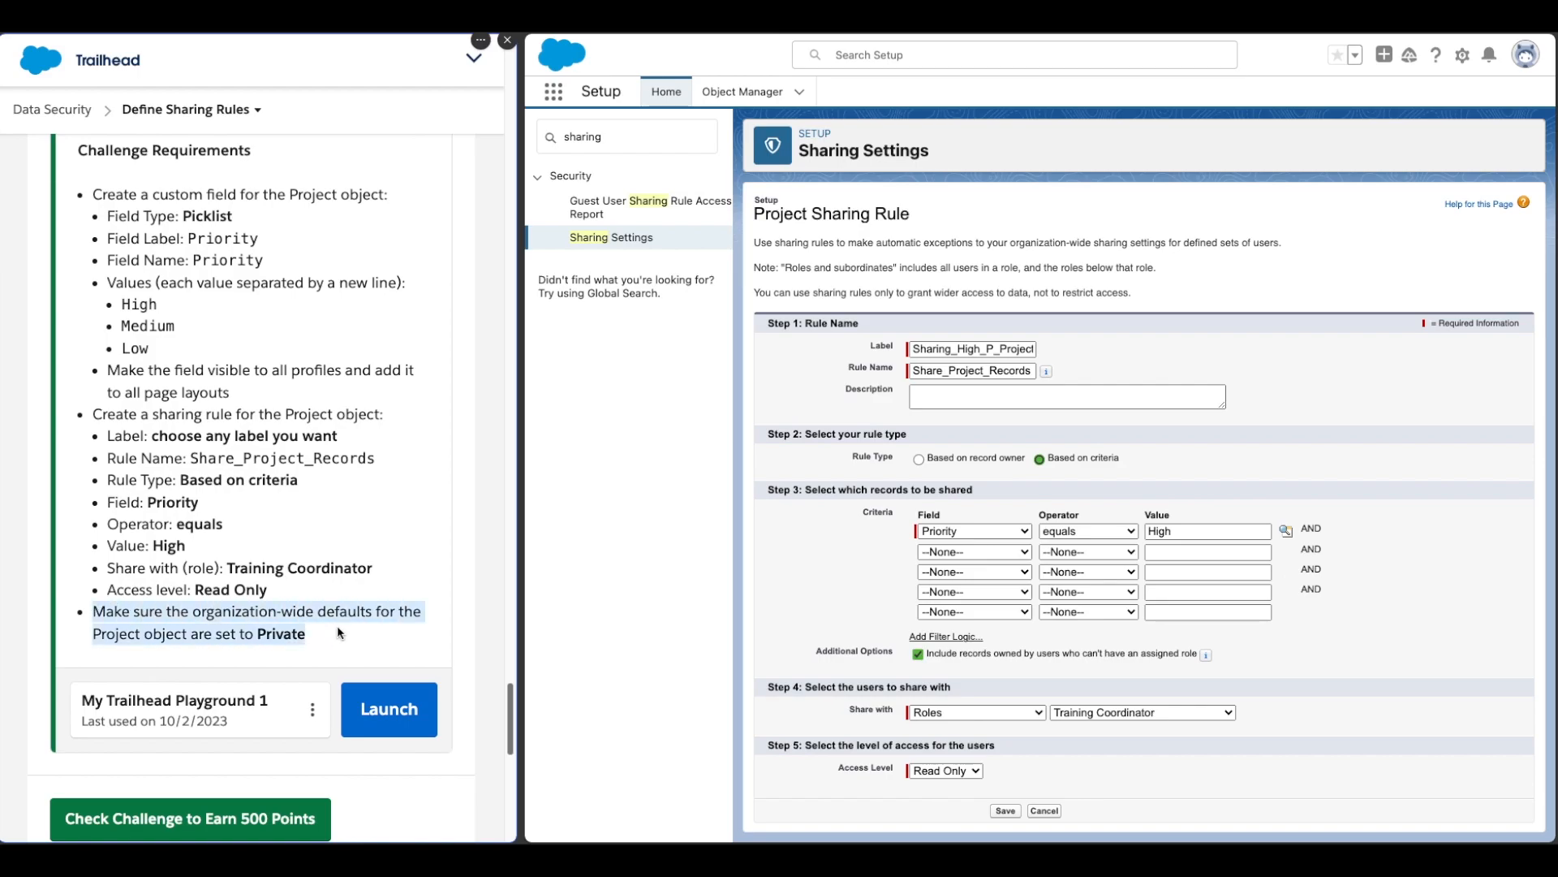
{"action": "left_click", "coordinate": [337, 626]}
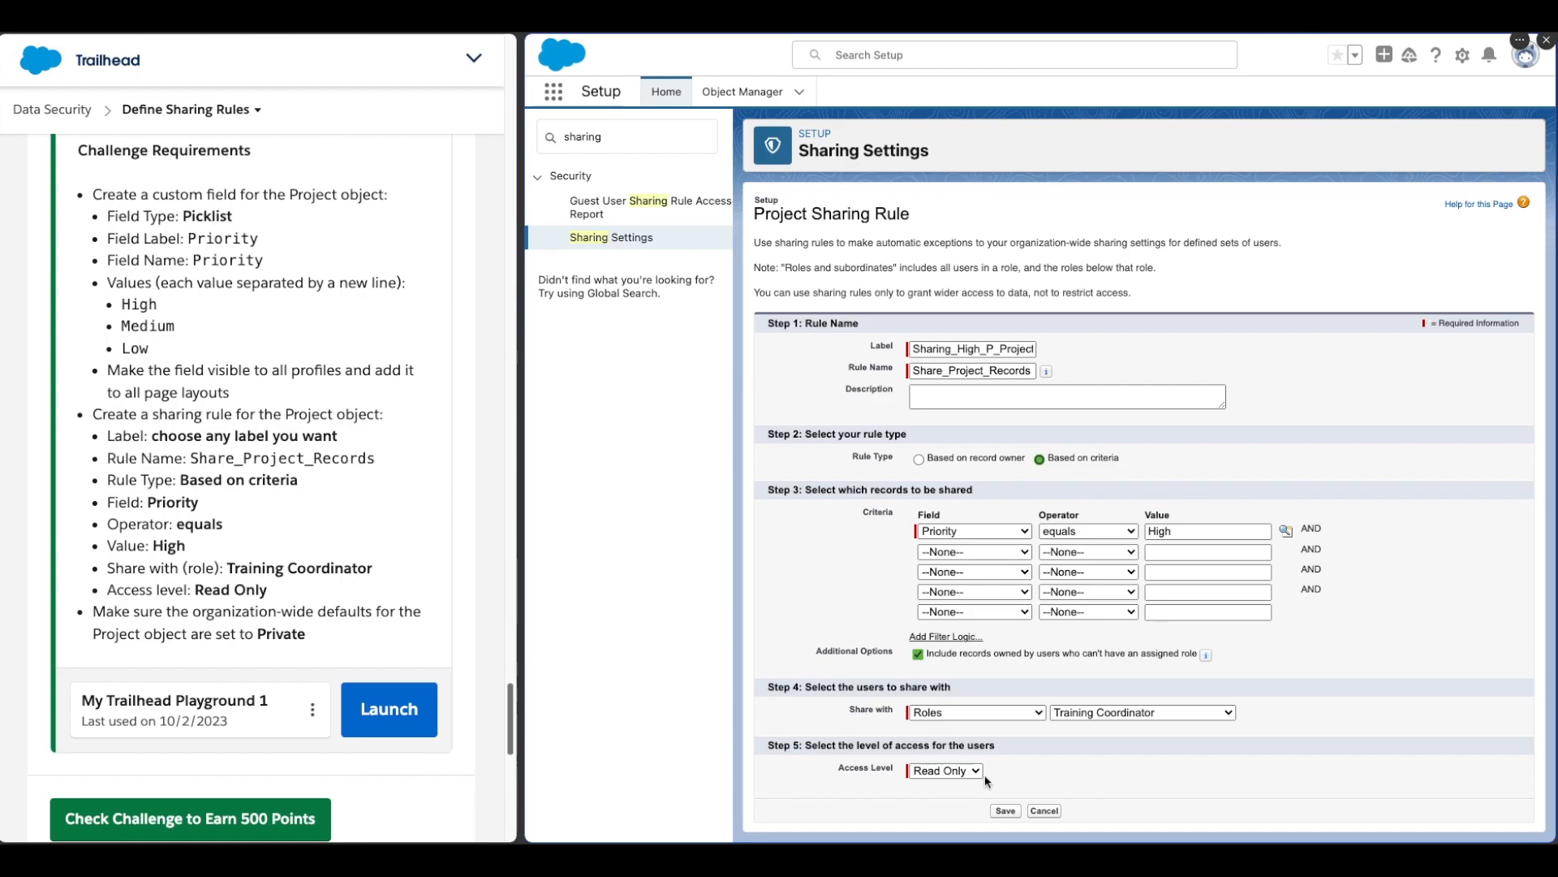
Step: Save the sharing rule and confirm the background recalculation of sharing access
{"action": "left_click", "coordinate": [1005, 810]}
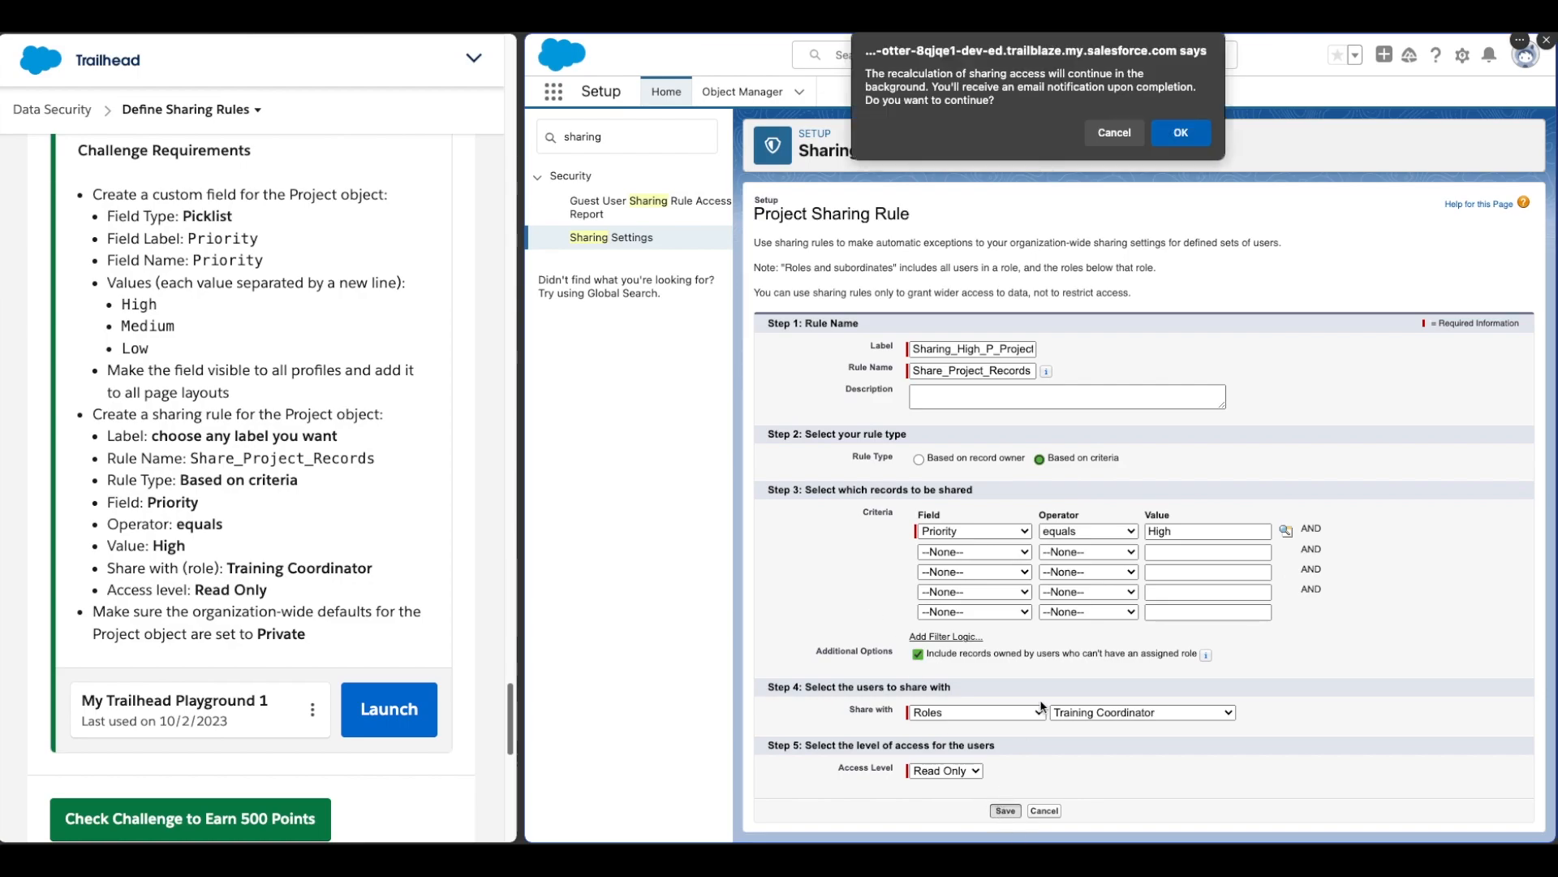
{"action": "left_click_drag", "start_coordinate": [888, 74], "coordinate": [1156, 75]}
{"action": "left_click", "coordinate": [1155, 77]}
{"action": "left_click", "coordinate": [1182, 138]}
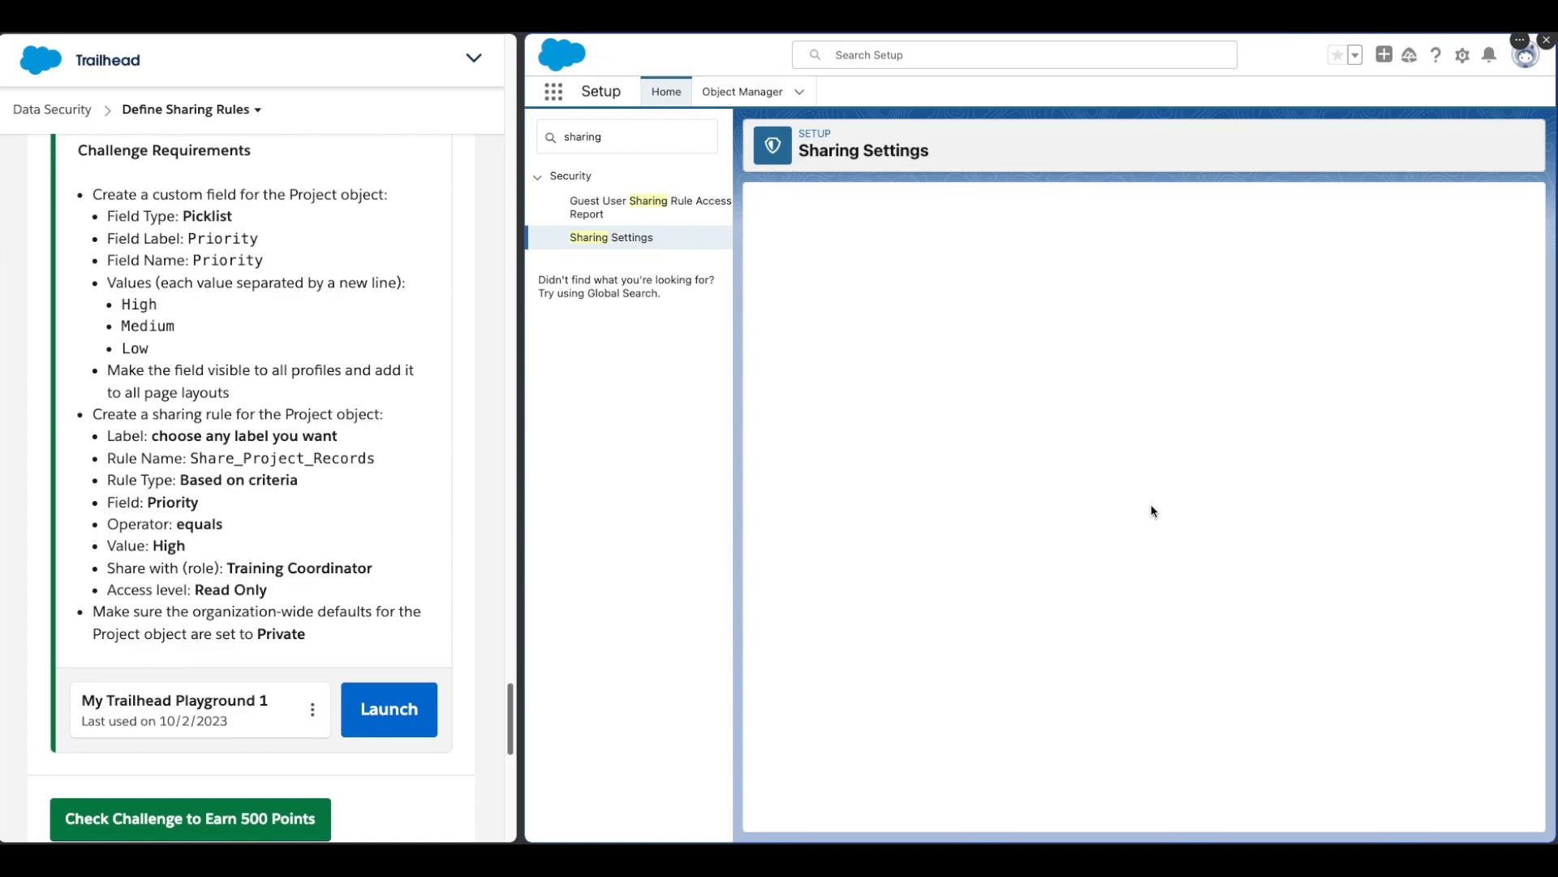
Step: Review the Project organization-wide defaults and submit the challenge for checking
{"action": "scroll", "coordinate": [1080, 641], "scroll_direction": "down", "scroll_amount": 1}
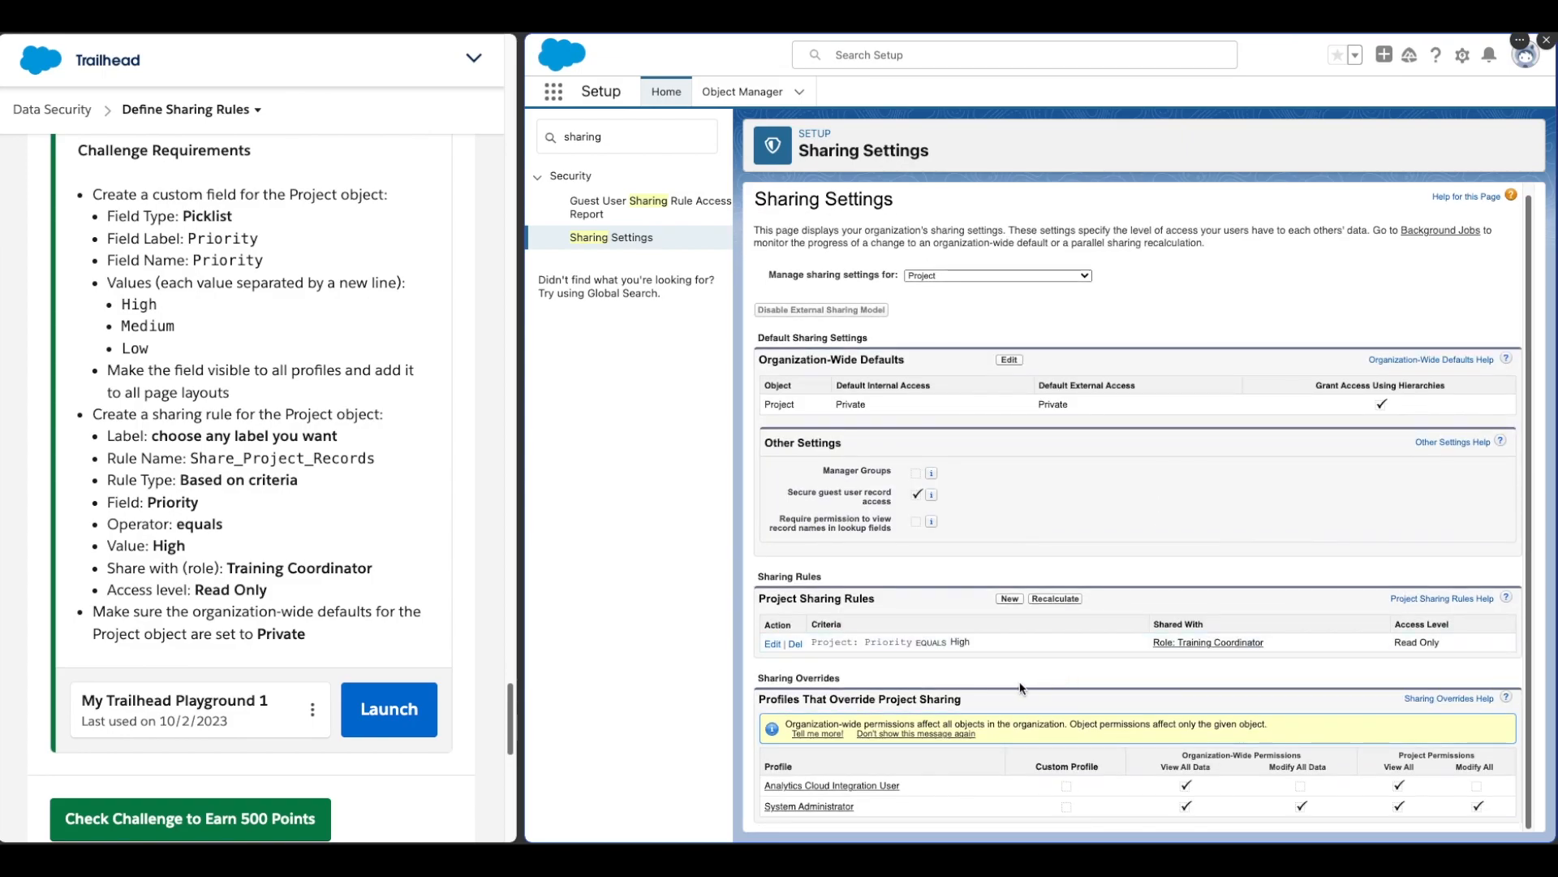
{"action": "left_click_drag", "start_coordinate": [759, 360], "coordinate": [930, 362]}
{"action": "left_click", "coordinate": [930, 362]}
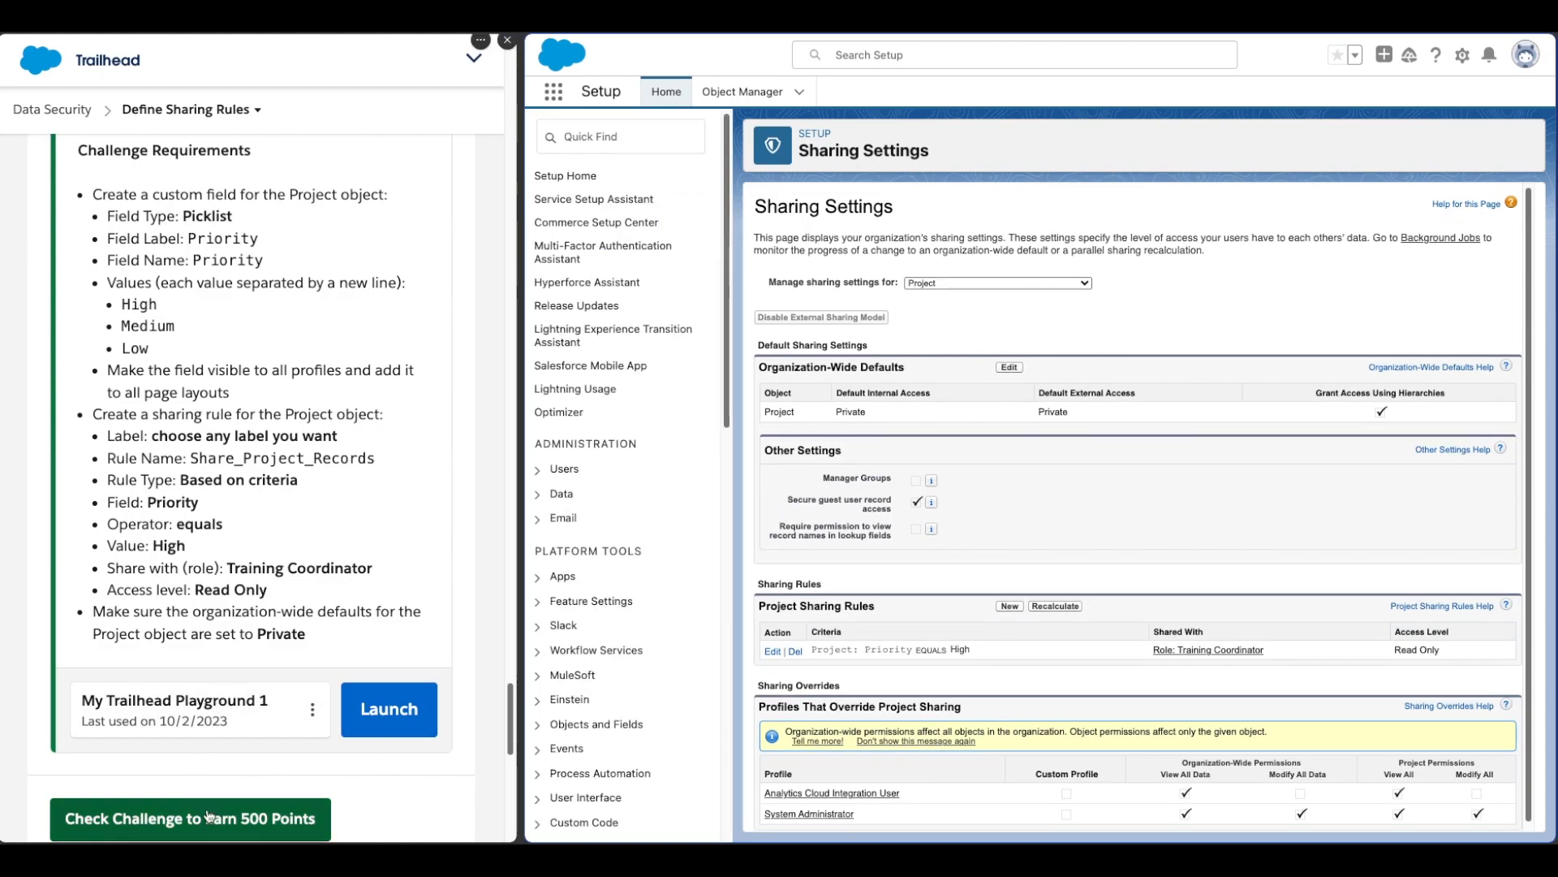
{"action": "left_click", "coordinate": [209, 814]}
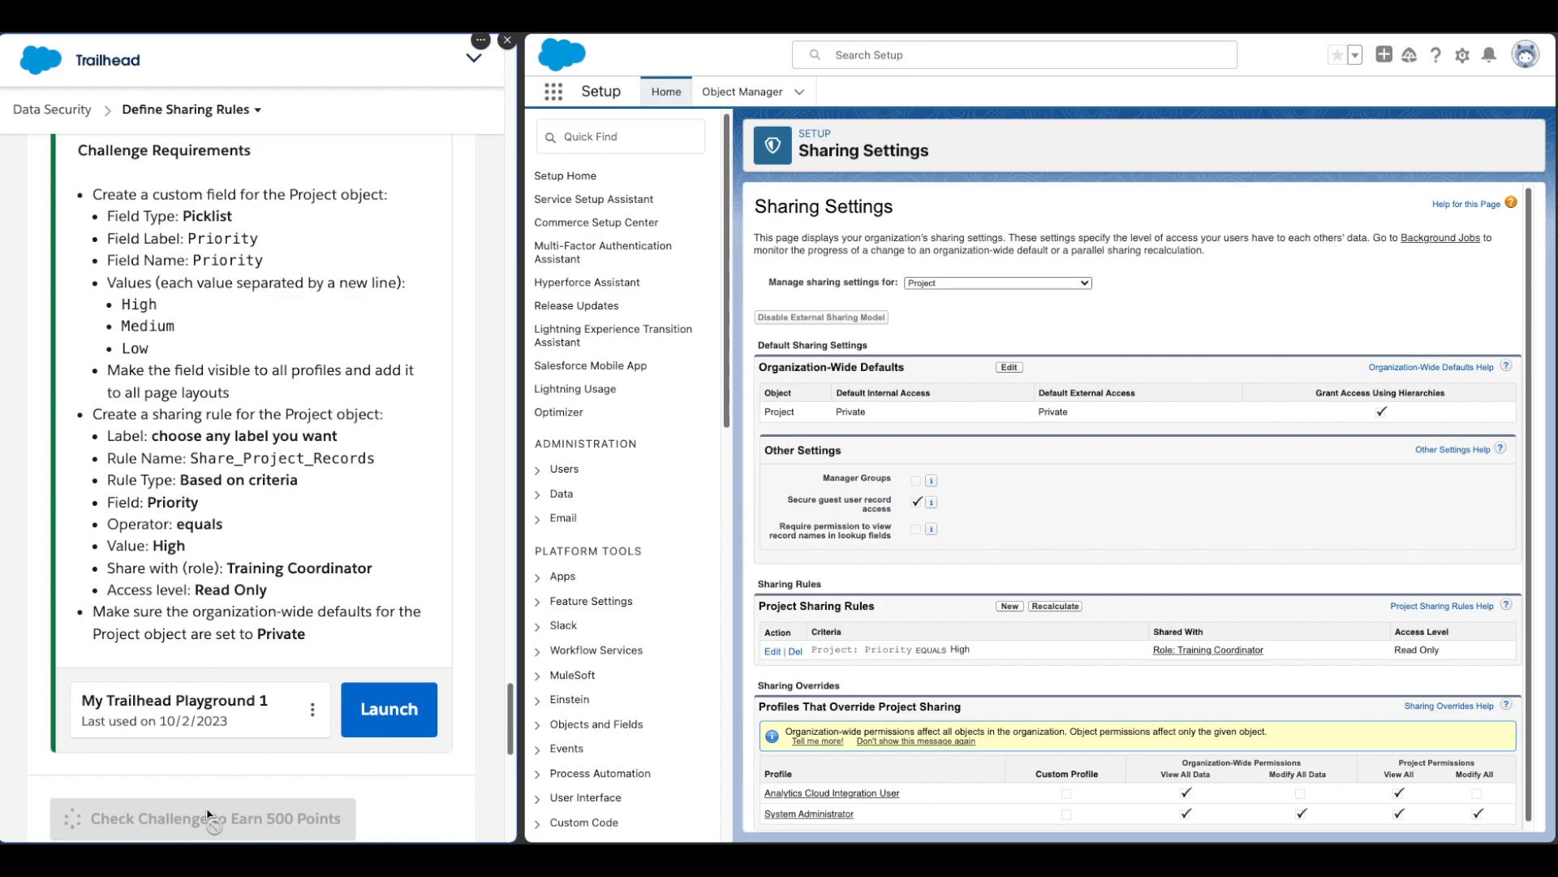